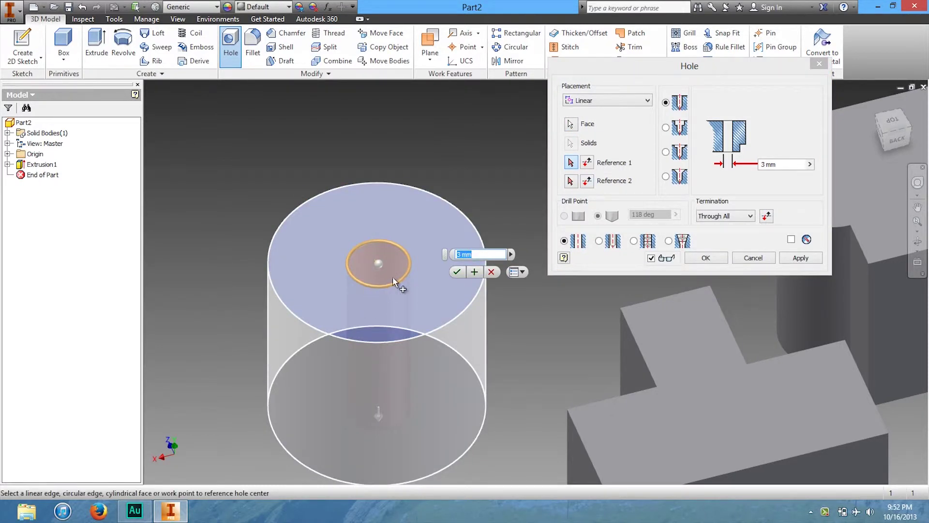
Place a straight through hole on the cylinder's top face and shift its center slightly off the face's middle
{"action": "left_click", "coordinate": [368, 263]}
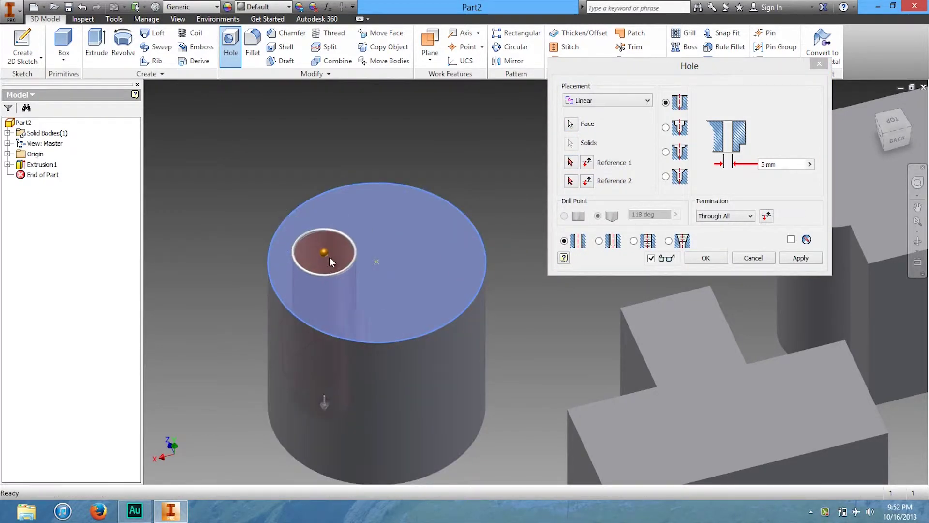
{"action": "left_click_drag", "start_coordinate": [376, 263], "coordinate": [349, 257]}
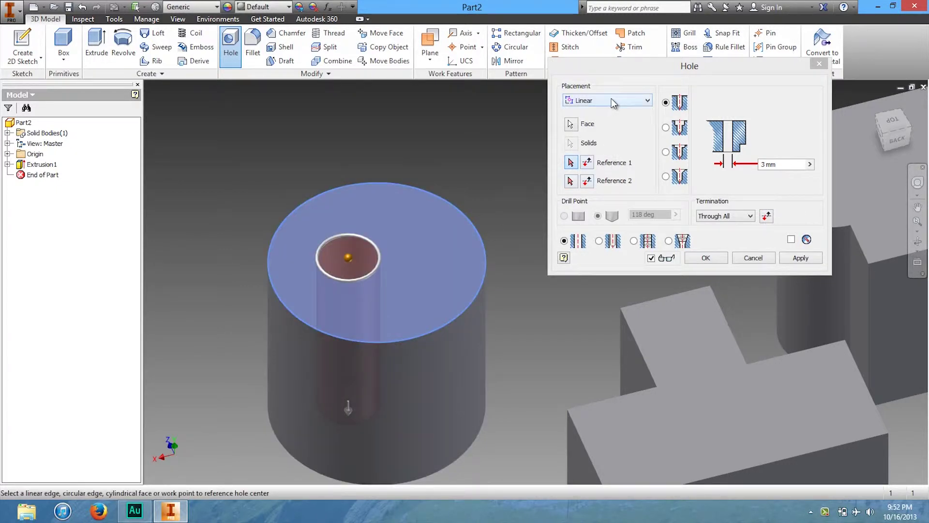
{"action": "left_click_drag", "start_coordinate": [623, 64], "coordinate": [589, 66]}
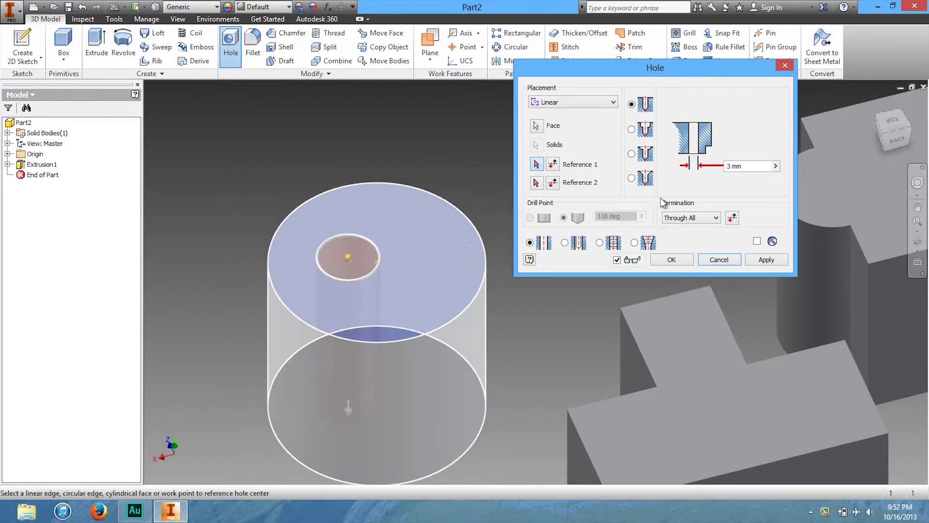
Set the hole diameter to 5 mm and move its center back close to the middle of the cylinder's top face
{"action": "left_click", "coordinate": [743, 167]}
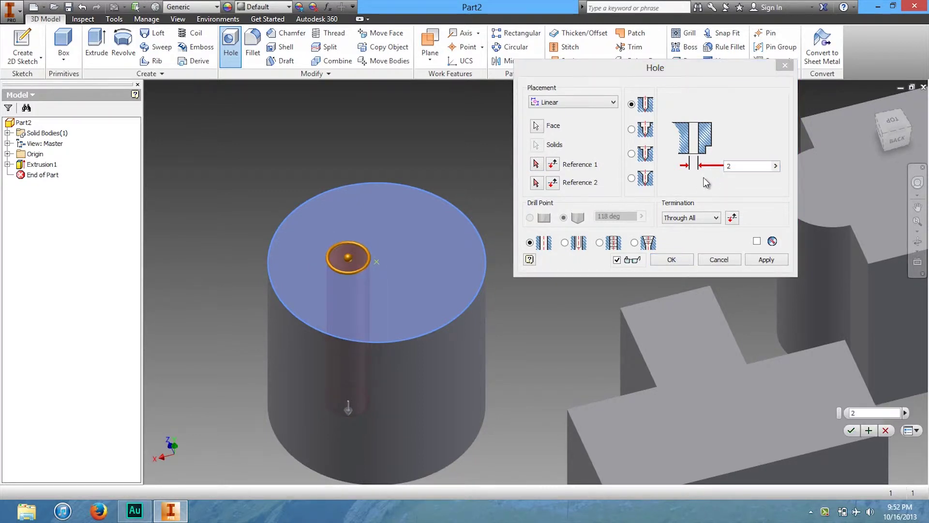
{"action": "left_click", "coordinate": [739, 166]}
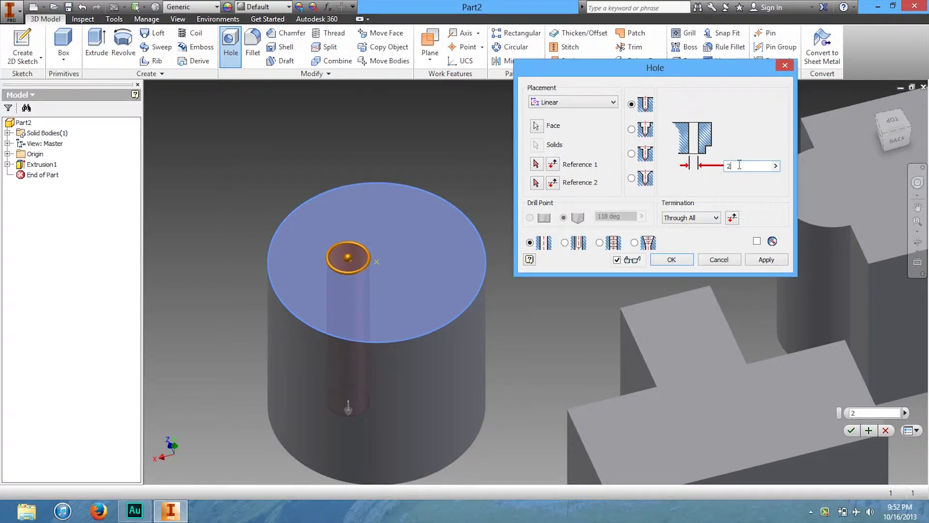
{"action": "type", "text": "5"}
{"action": "key", "text": "BackSpace"}
{"action": "key", "text": "BackSpace"}
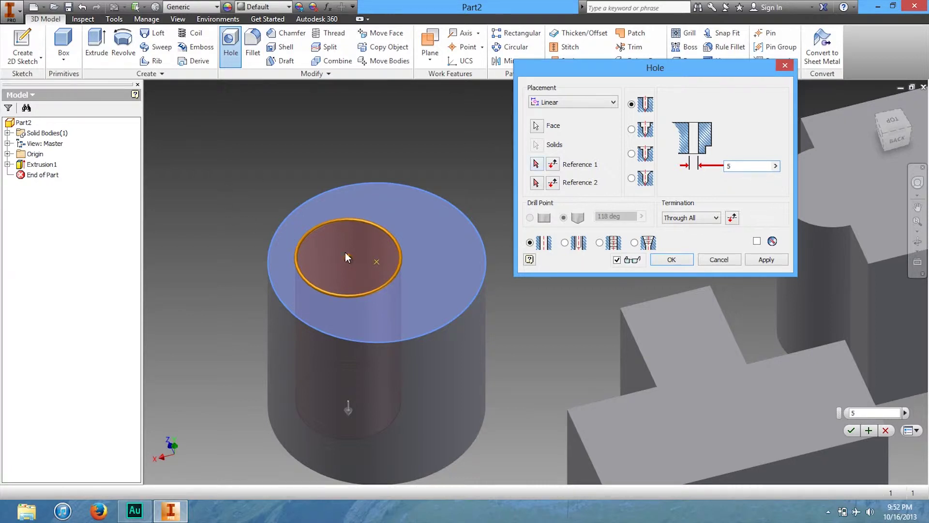
{"action": "left_click_drag", "start_coordinate": [348, 257], "coordinate": [372, 257]}
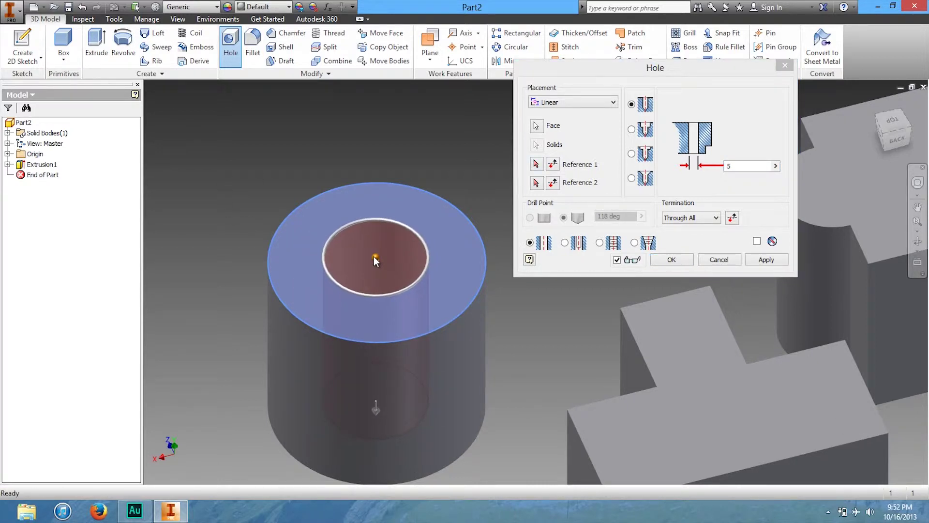
Make the hole a countersink with a 45-degree angle and a 6 mm countersink diameter
{"action": "left_click", "coordinate": [631, 131]}
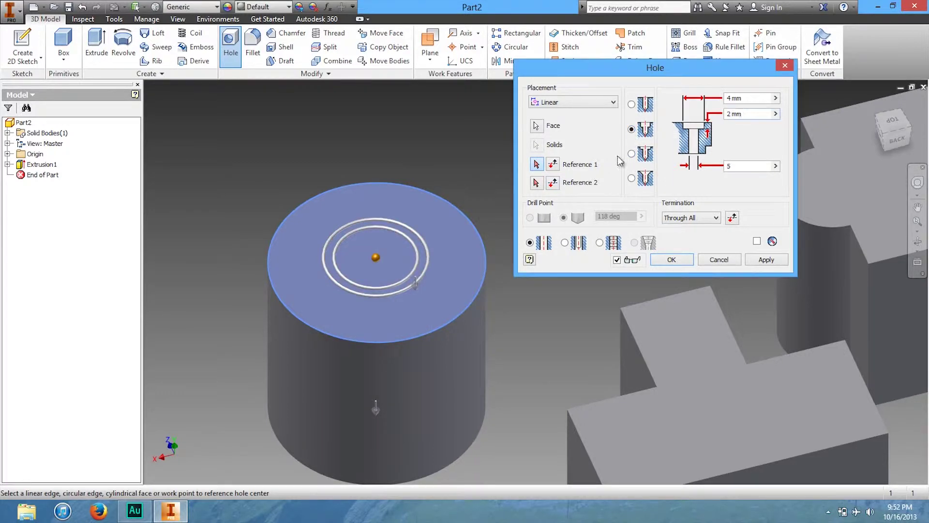
{"action": "left_click", "coordinate": [632, 154]}
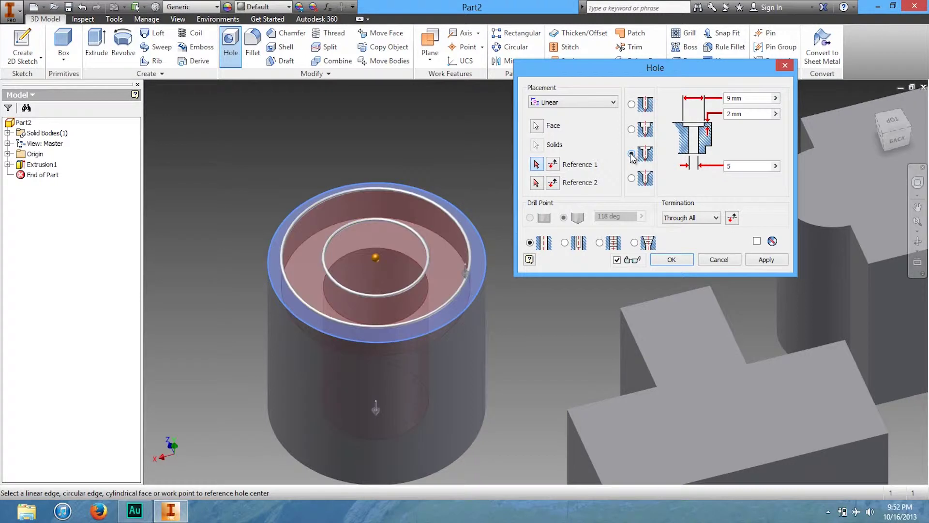
{"action": "left_click", "coordinate": [632, 178]}
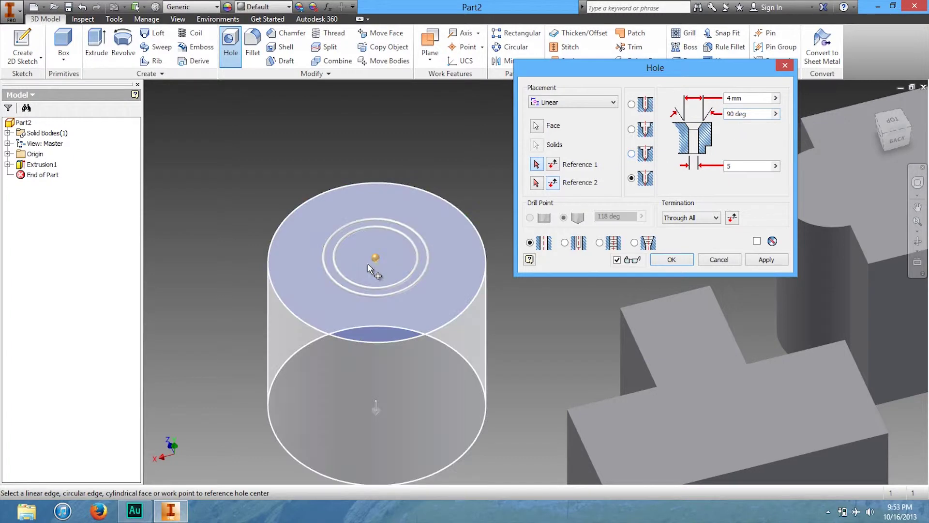
{"action": "left_click", "coordinate": [753, 115]}
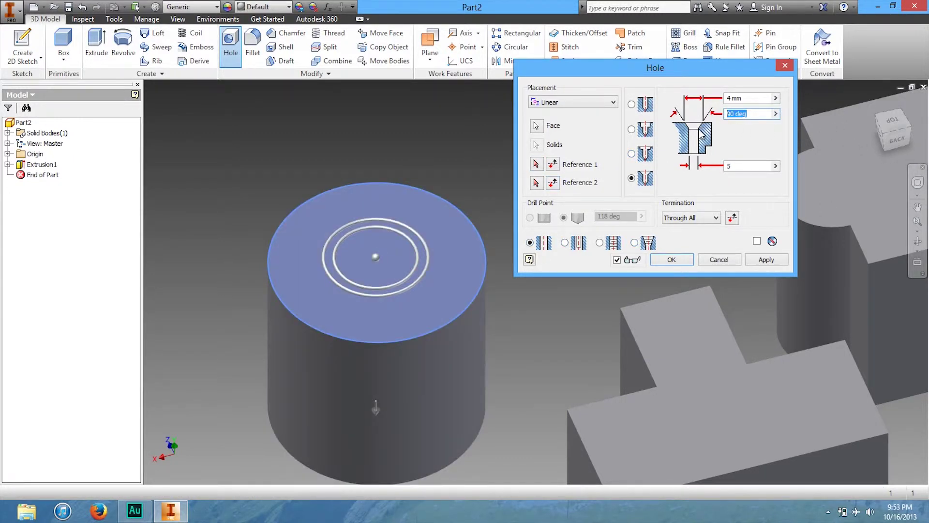
{"action": "type", "text": "45"}
{"action": "left_click", "coordinate": [754, 97]}
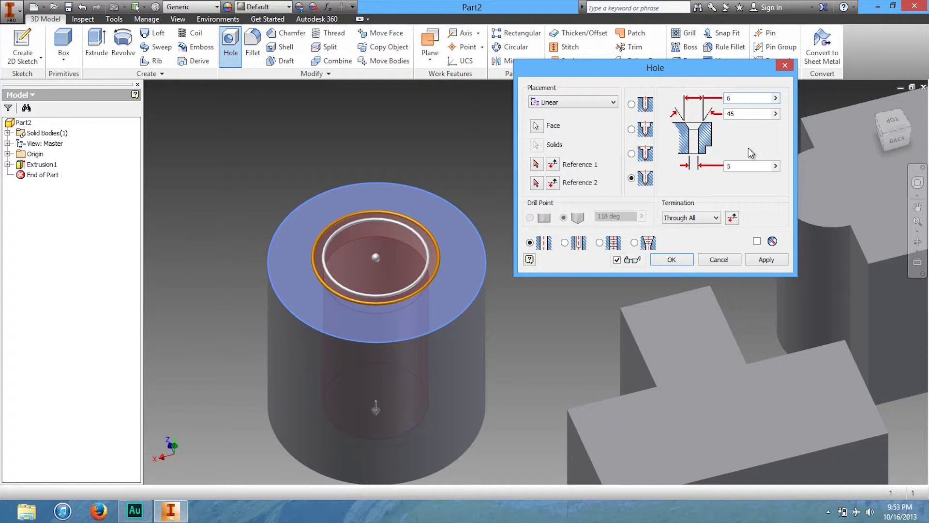
Keep the Through All termination and create the countersunk hole in the cylinder
{"action": "left_click", "coordinate": [695, 220]}
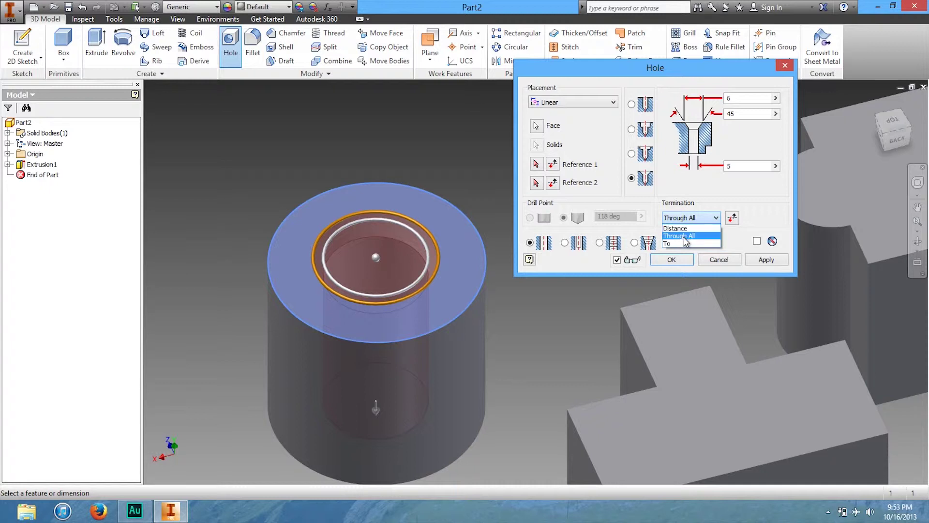
{"action": "left_click", "coordinate": [717, 218]}
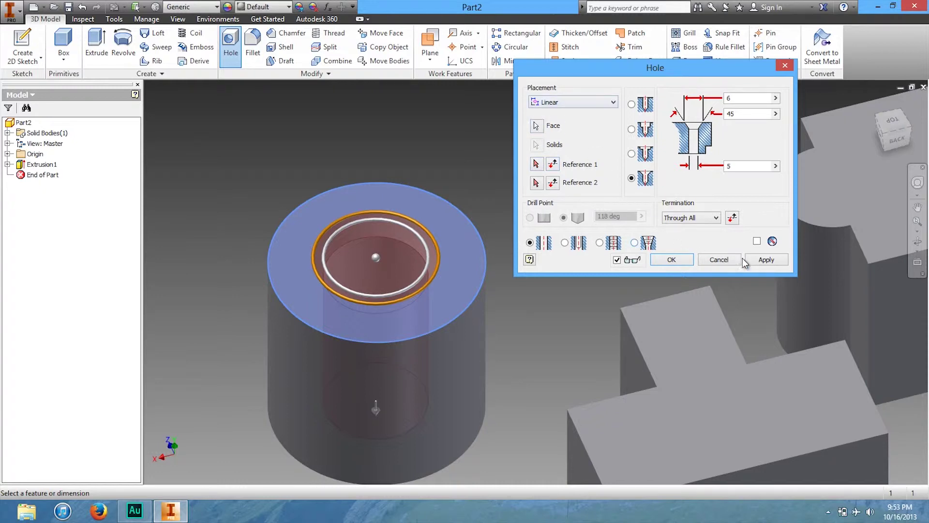
{"action": "left_click", "coordinate": [768, 260]}
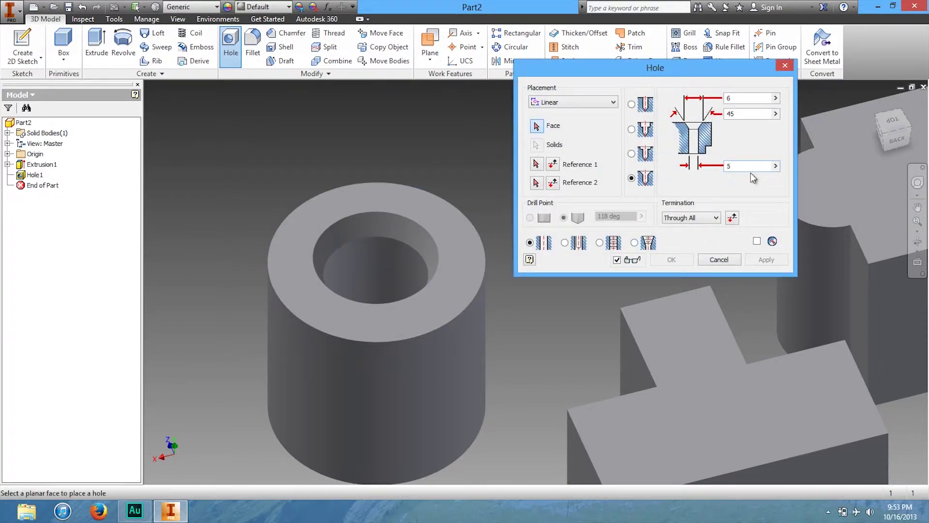
{"action": "left_click", "coordinate": [718, 259]}
Inspect the countersunk hole from above, and undo it
{"action": "left_click", "coordinate": [892, 134]}
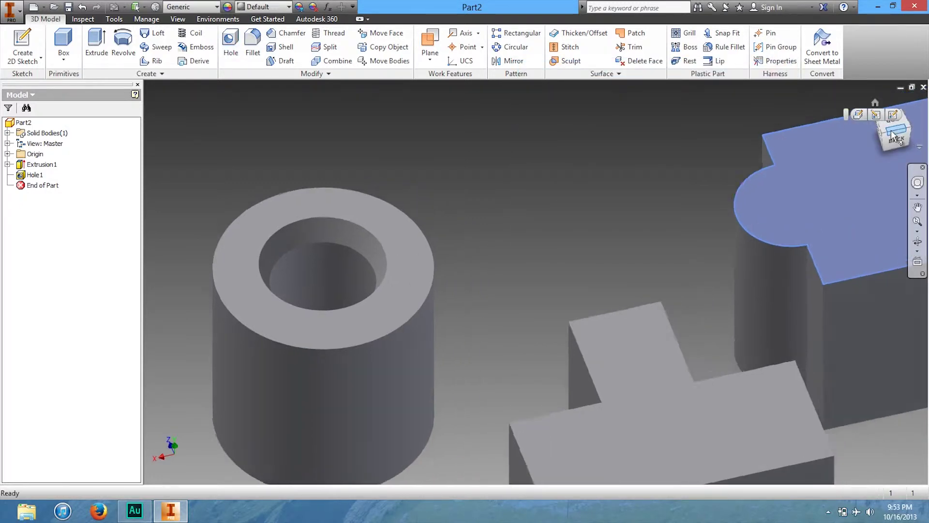
{"action": "key", "text": "F2"}
{"action": "left_click_drag", "start_coordinate": [203, 300], "coordinate": [575, 329]}
{"action": "key", "text": "F3"}
{"action": "key", "text": "F4"}
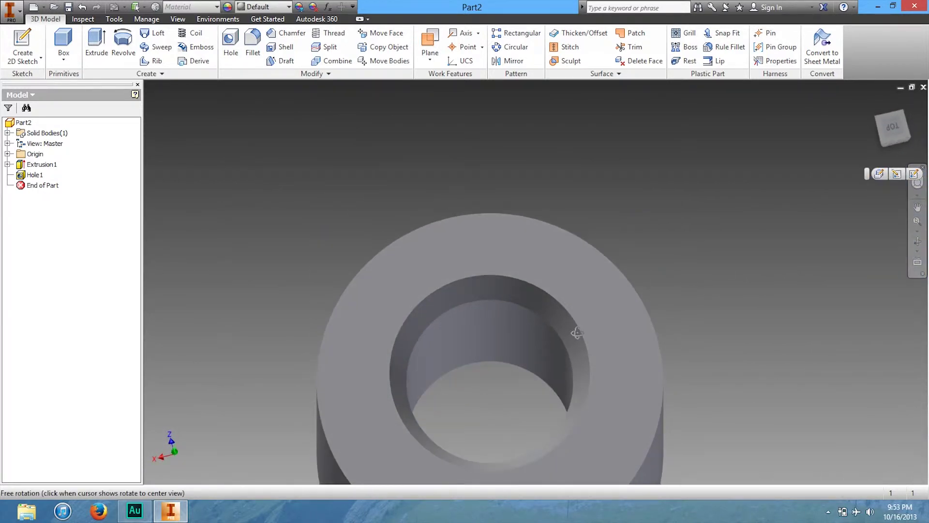
{"action": "key", "text": "Escape"}
{"action": "key", "text": "ctrl+z"}
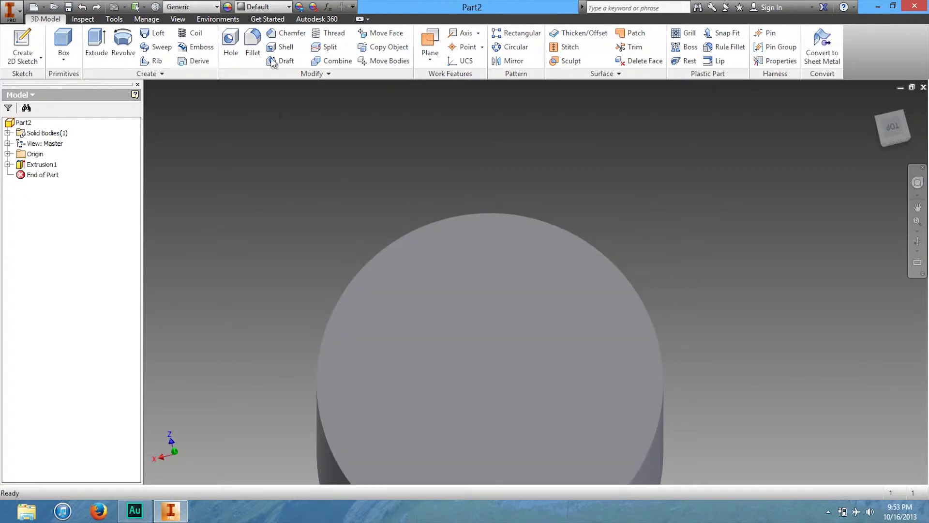
Start another countersunk hole near the middle of the cylinder's top face
{"action": "left_click", "coordinate": [253, 43]}
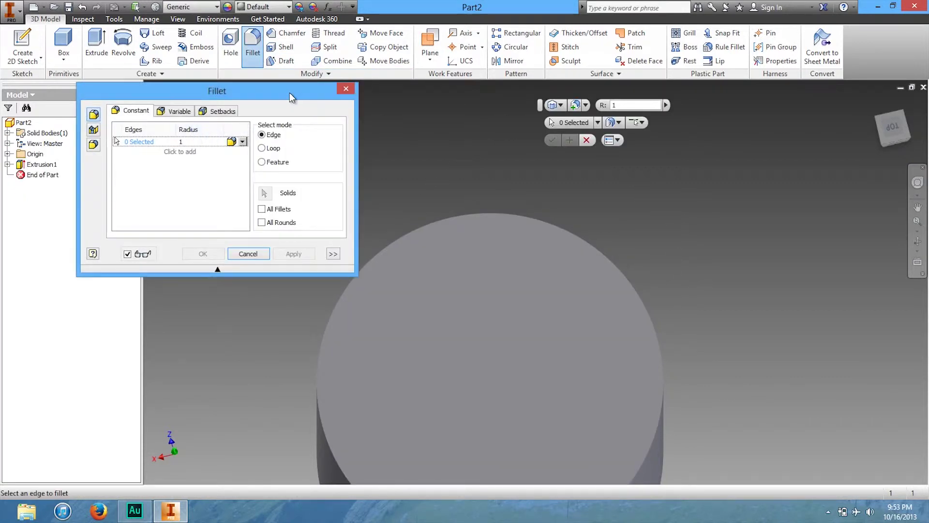
{"action": "left_click", "coordinate": [346, 89]}
{"action": "left_click", "coordinate": [235, 51]}
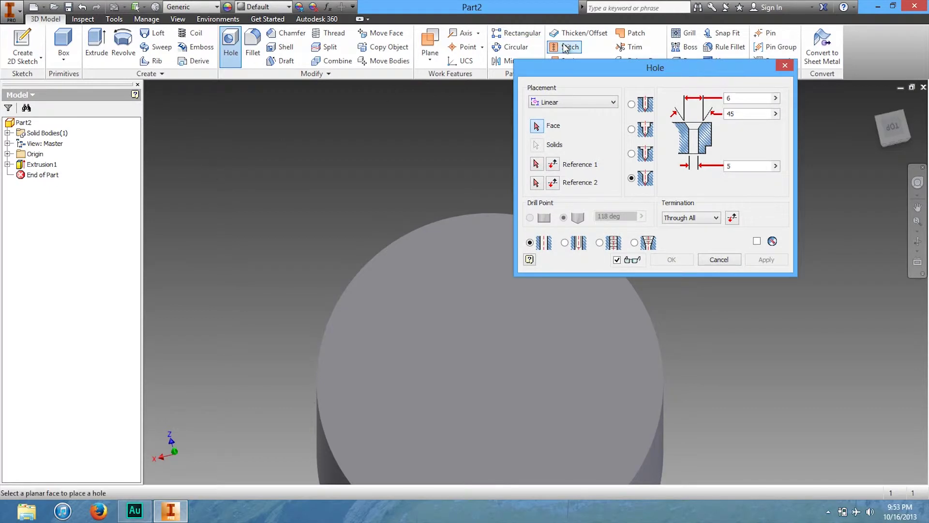
{"action": "left_click_drag", "start_coordinate": [555, 69], "coordinate": [68, 69]}
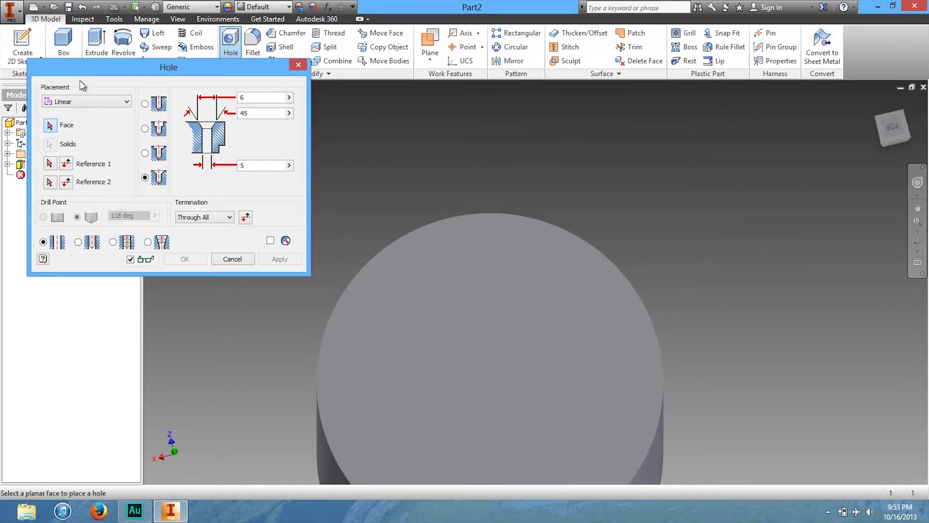
{"action": "left_click", "coordinate": [498, 381]}
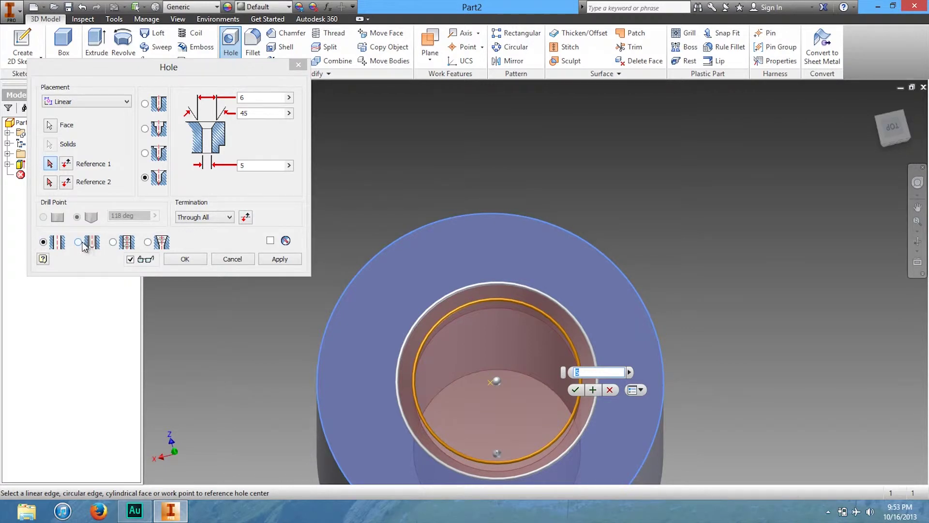
Make it a clearance hole for an ANSI Unified Flat Head Machine Screw (82), size #0, with Normal fit
{"action": "left_click", "coordinate": [85, 245]}
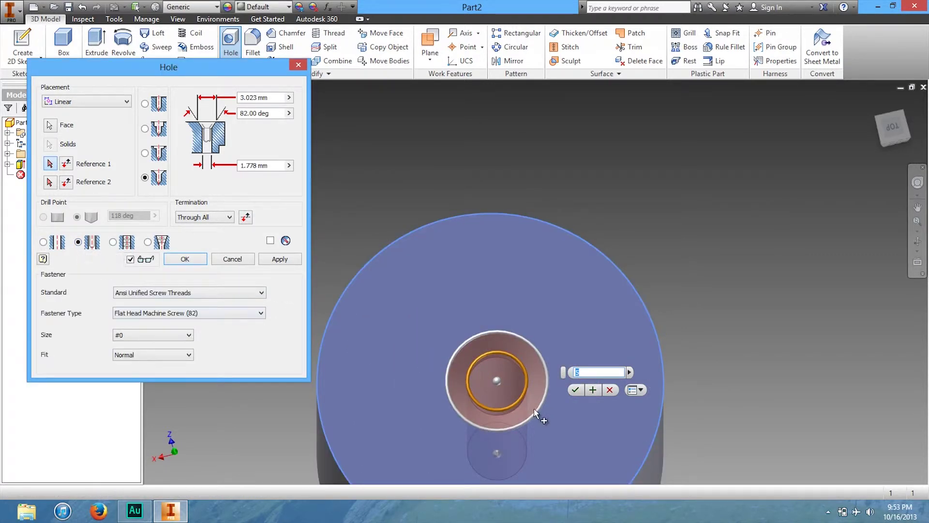
{"action": "left_click", "coordinate": [202, 314]}
{"action": "left_click", "coordinate": [200, 312]}
{"action": "left_click", "coordinate": [203, 292]}
{"action": "left_click", "coordinate": [178, 307]}
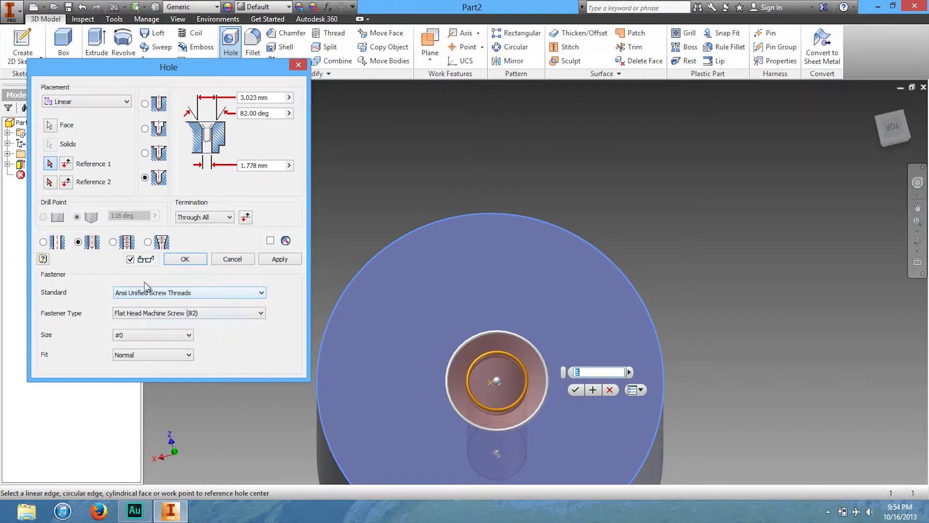
Change the hole to a tapped one with the ANSI Unified 1-64 UNC thread, 6 mm thread depth, and create it through all
{"action": "left_click", "coordinate": [113, 242]}
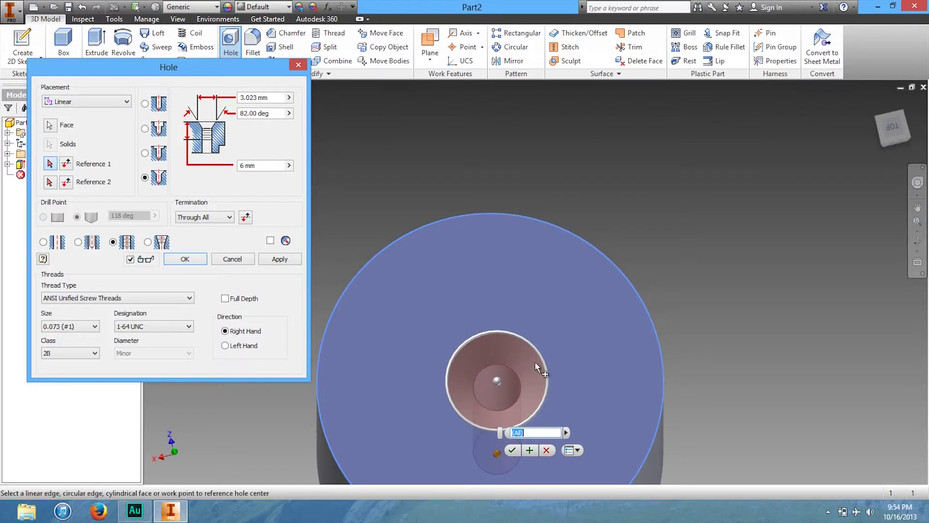
{"action": "left_click", "coordinate": [269, 260]}
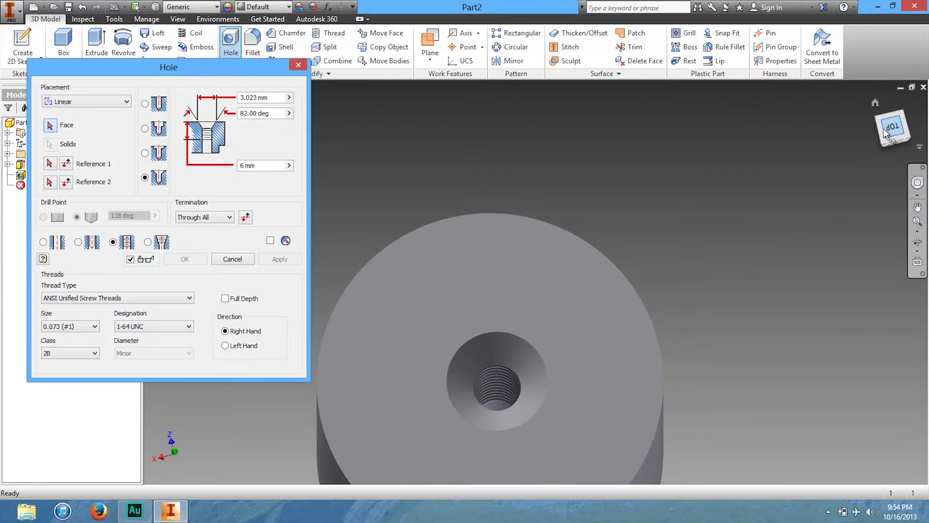
{"action": "left_click", "coordinate": [884, 128]}
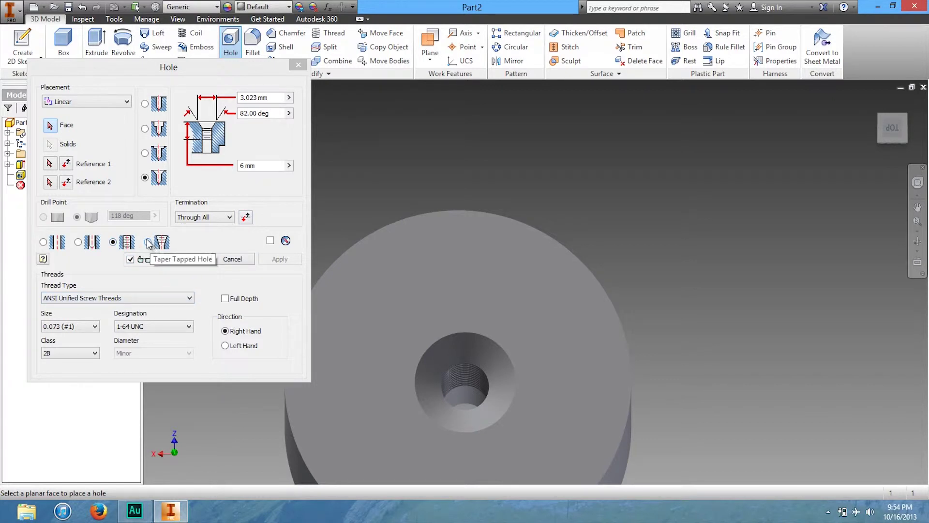
{"action": "left_click", "coordinate": [95, 100]}
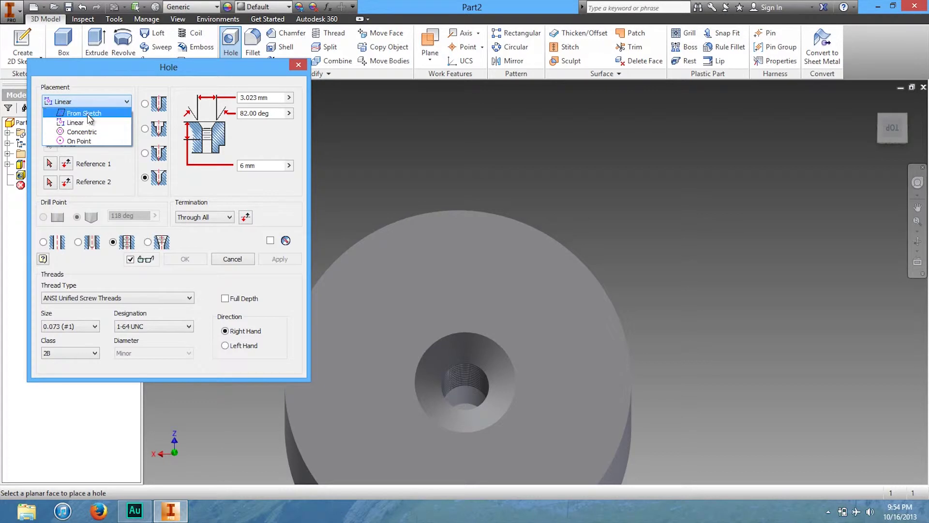
{"action": "left_click", "coordinate": [87, 114]}
{"action": "left_click", "coordinate": [87, 103]}
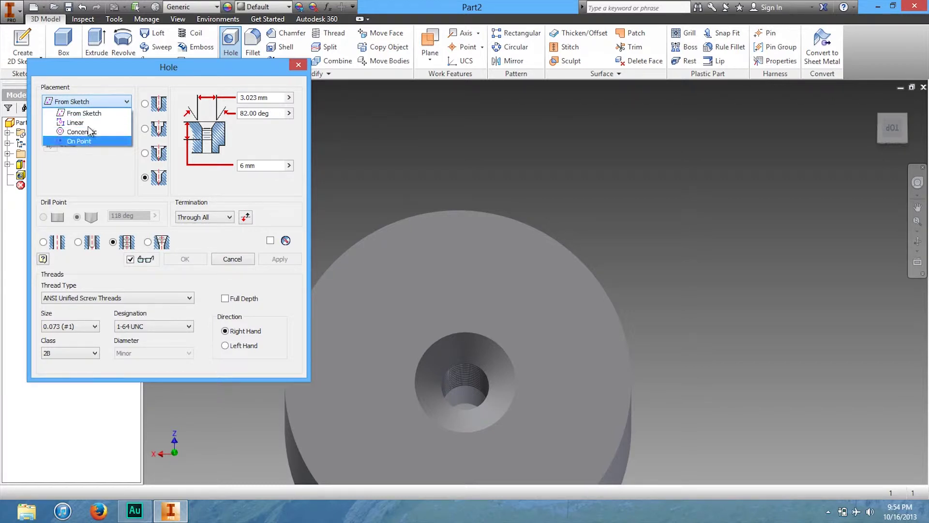
{"action": "left_click", "coordinate": [90, 112]}
{"action": "left_click", "coordinate": [89, 103]}
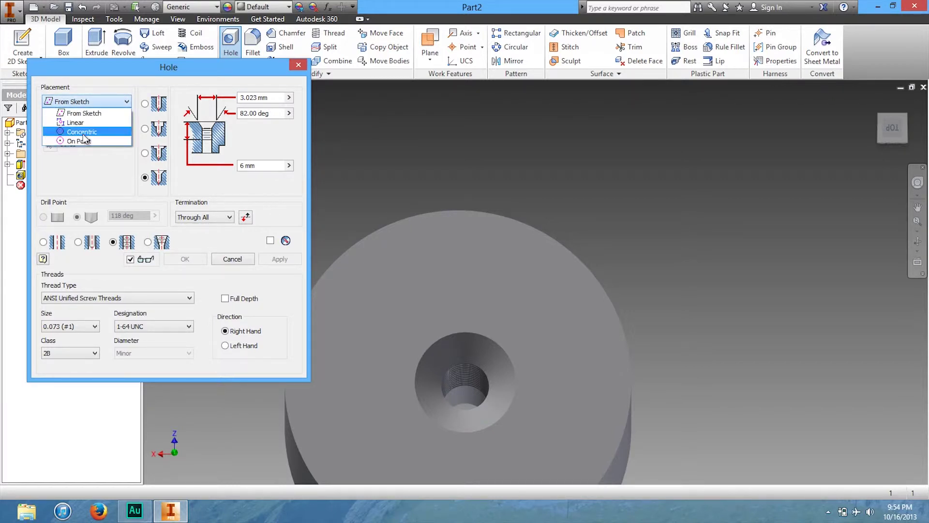
{"action": "left_click", "coordinate": [99, 112]}
{"action": "left_click", "coordinate": [96, 102]}
{"action": "left_click", "coordinate": [87, 113]}
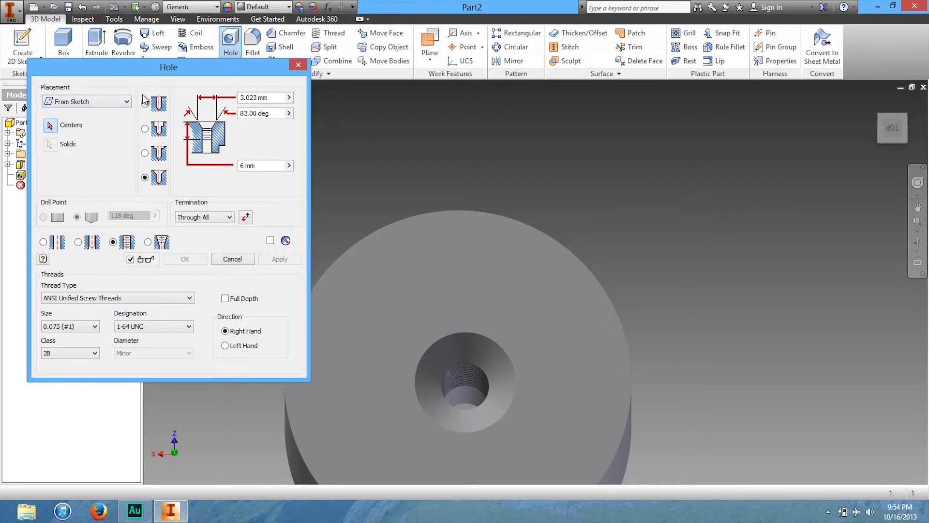
{"action": "left_click_drag", "start_coordinate": [191, 73], "coordinate": [204, 62]}
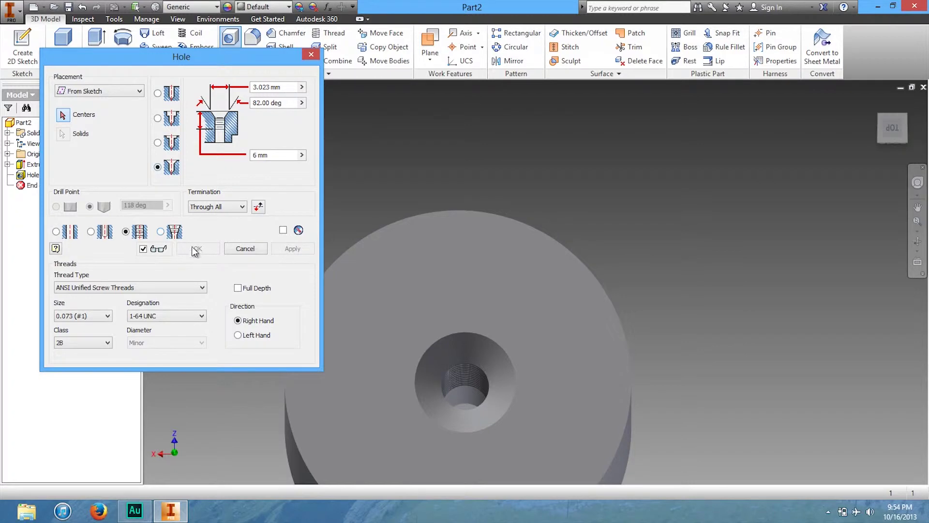
{"action": "left_click", "coordinate": [235, 249]}
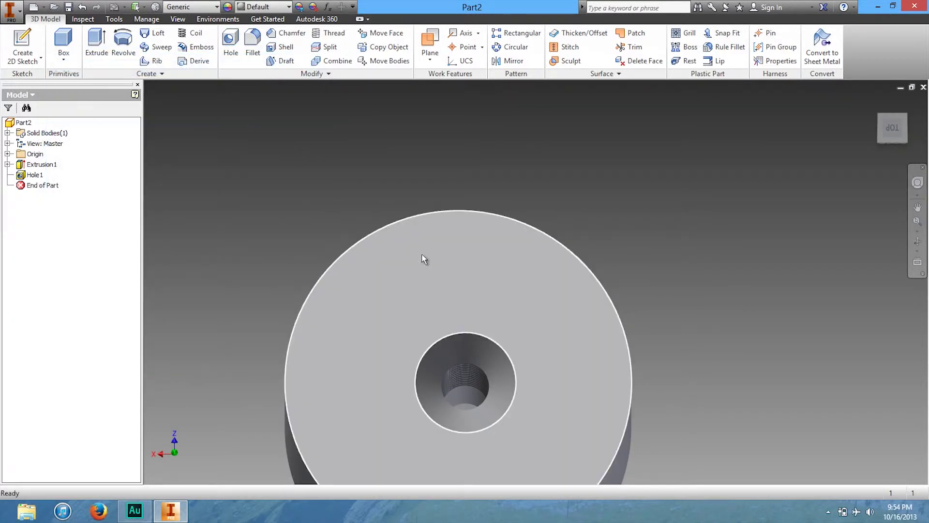
{"action": "scroll", "coordinate": [467, 339], "scroll_direction": "down", "scroll_amount": 4}
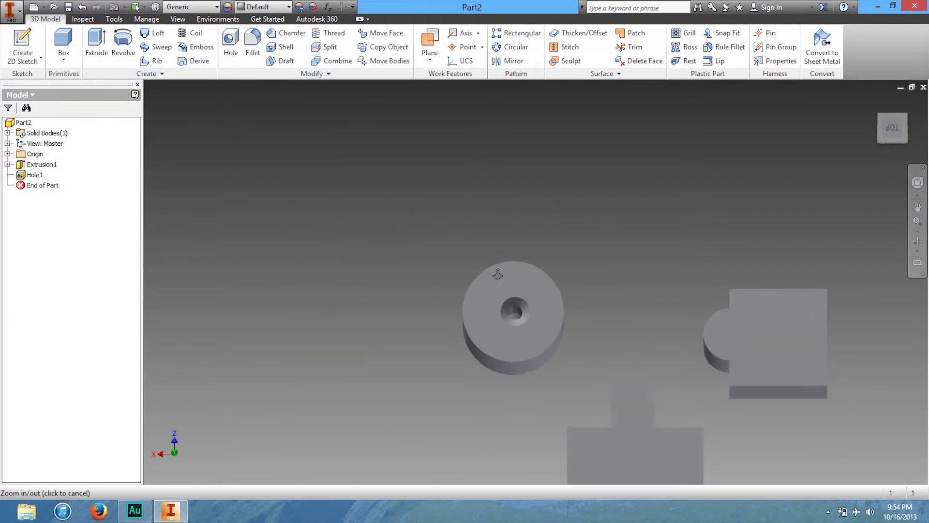
{"action": "middle_click_drag", "start_coordinate": [560, 337], "coordinate": [385, 262]}
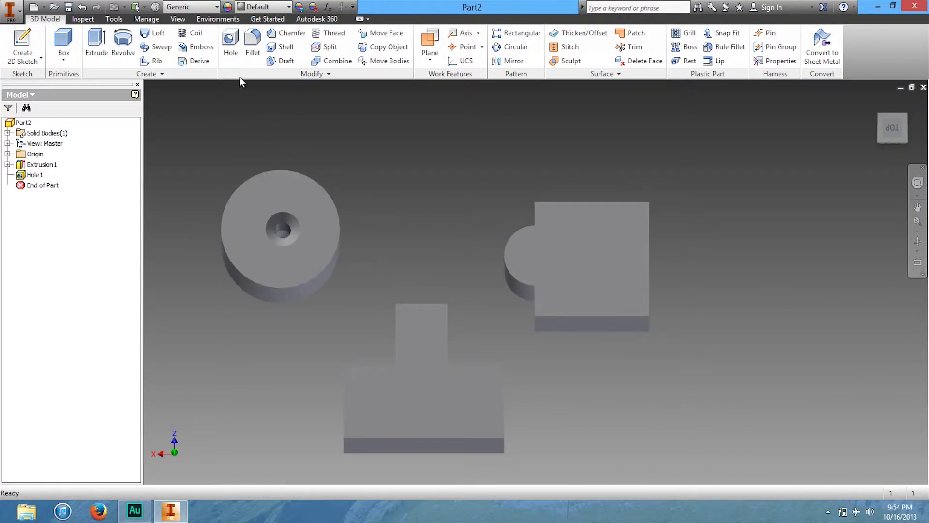
Start a constant edge fillet, selecting the edge between half cylinder and block, the short profile edge beside it, and the half cylinder's arc
{"action": "left_click", "coordinate": [253, 46]}
{"action": "left_click_drag", "start_coordinate": [276, 93], "coordinate": [252, 92]}
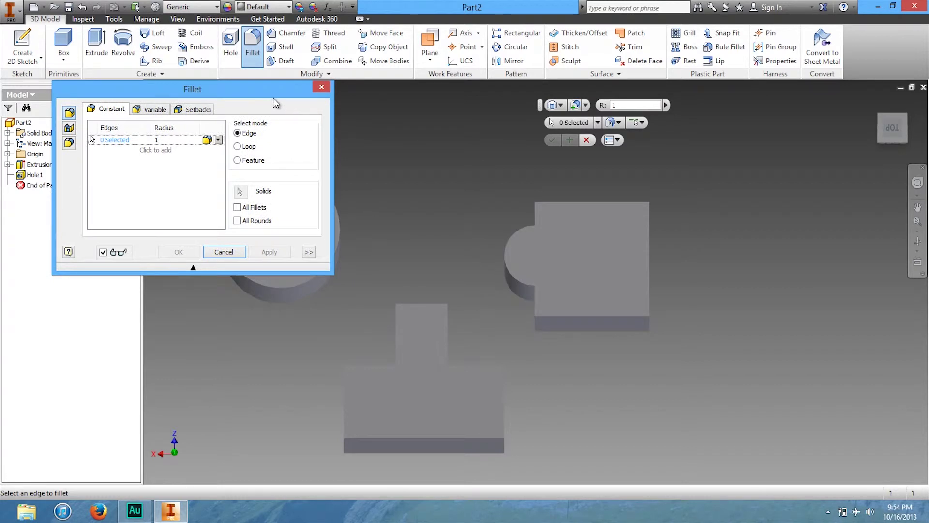
{"action": "mouse_move", "coordinate": [890, 133]}
{"action": "middle_mouse_down", "text": "shift"}
{"action": "mouse_move", "coordinate": [919, 169]}
{"action": "mouse_move", "coordinate": [900, 175]}
{"action": "middle_mouse_up", "text": "shift"}
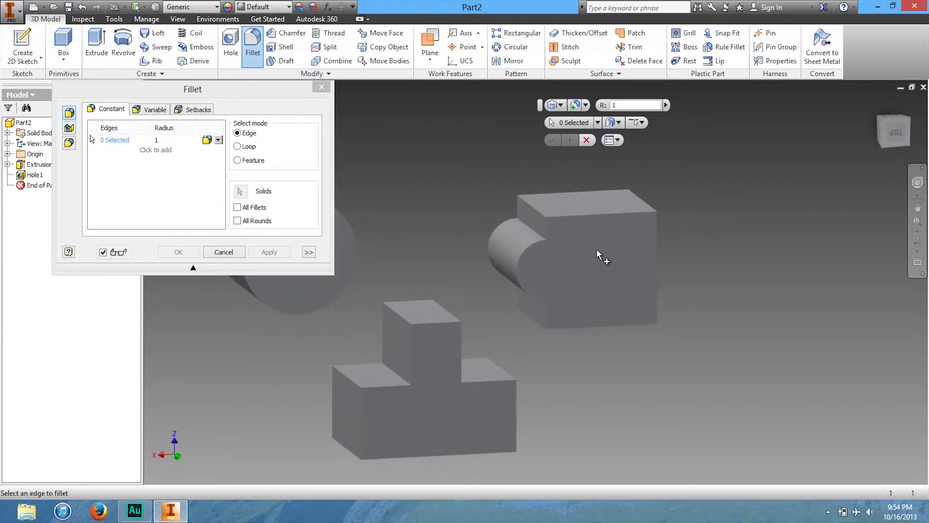
{"action": "scroll", "coordinate": [644, 261], "scroll_direction": "up", "scroll_amount": 5}
{"action": "middle_click_drag", "start_coordinate": [644, 261], "coordinate": [618, 333]}
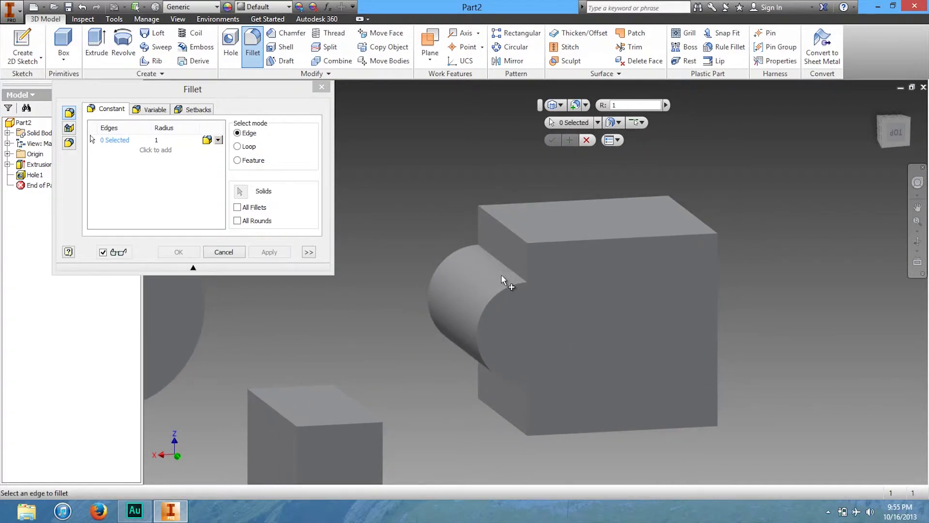
{"action": "left_click", "coordinate": [519, 271]}
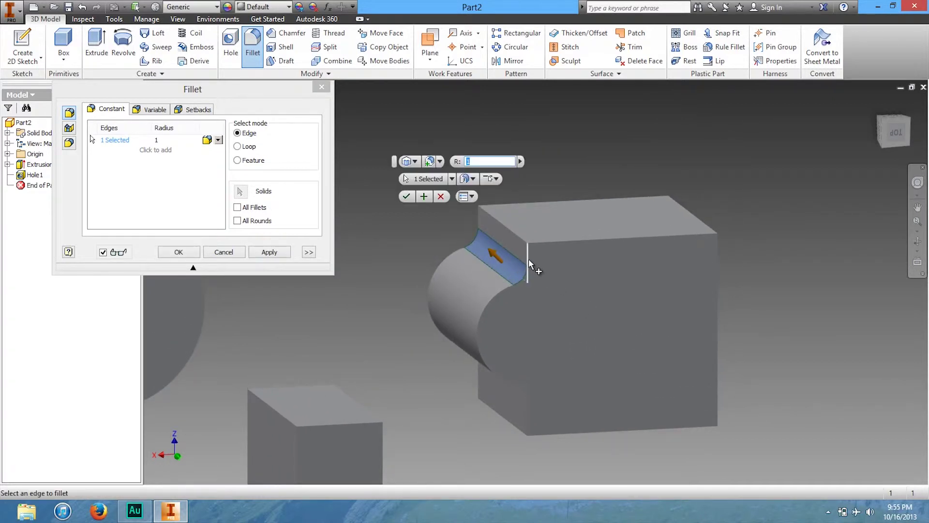
{"action": "left_click", "coordinate": [529, 262]}
{"action": "left_click", "coordinate": [495, 299]}
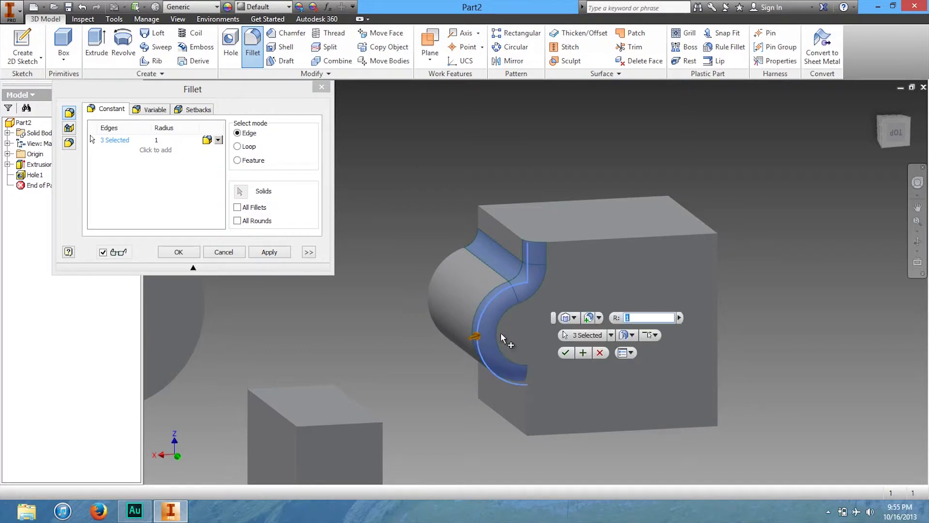
Add the remaining straight edges around the block's large profile face and the adjoining depth edge above the half cylinder to the fillet
{"action": "left_click", "coordinate": [529, 402]}
{"action": "left_click", "coordinate": [591, 433]}
{"action": "left_click", "coordinate": [720, 337]}
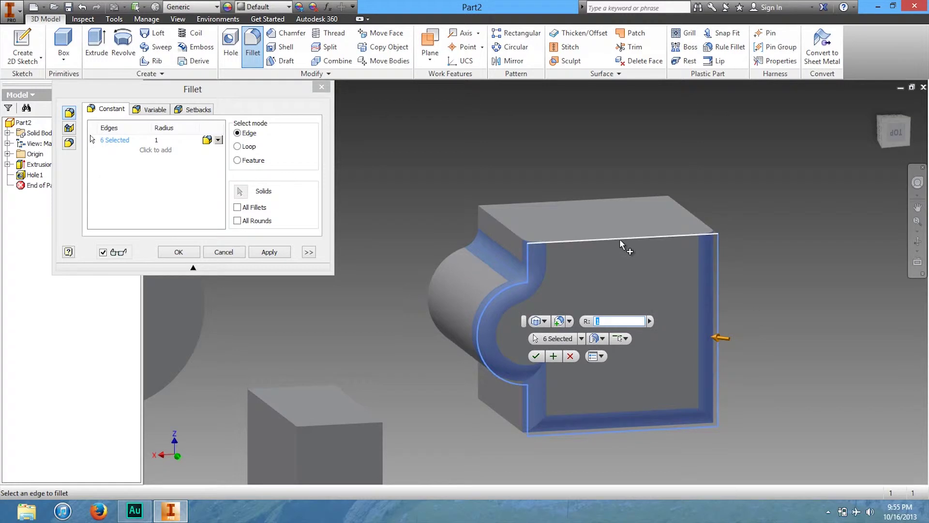
{"action": "left_click", "coordinate": [620, 242]}
{"action": "left_click", "coordinate": [513, 231]}
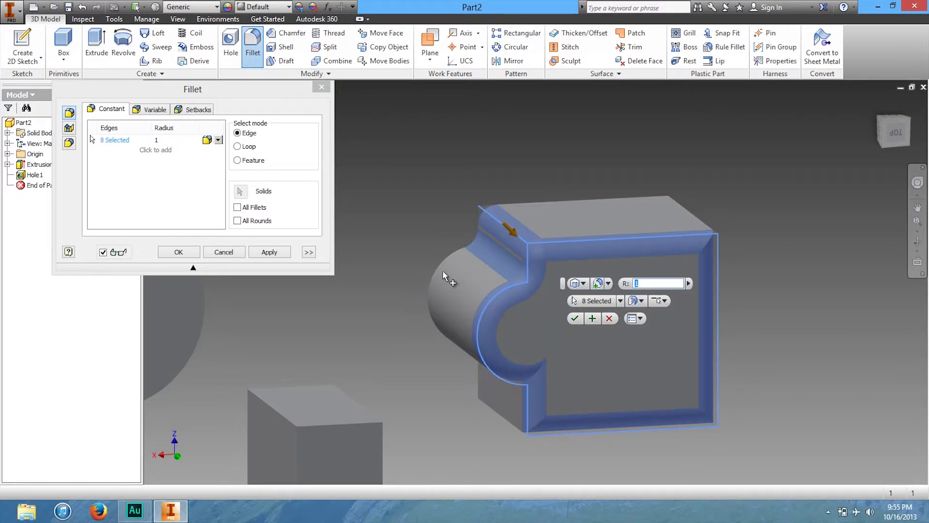
Extend the fillet selection to the half cylinder's far arc and the block's other outer edges
{"action": "left_click", "coordinate": [456, 349]}
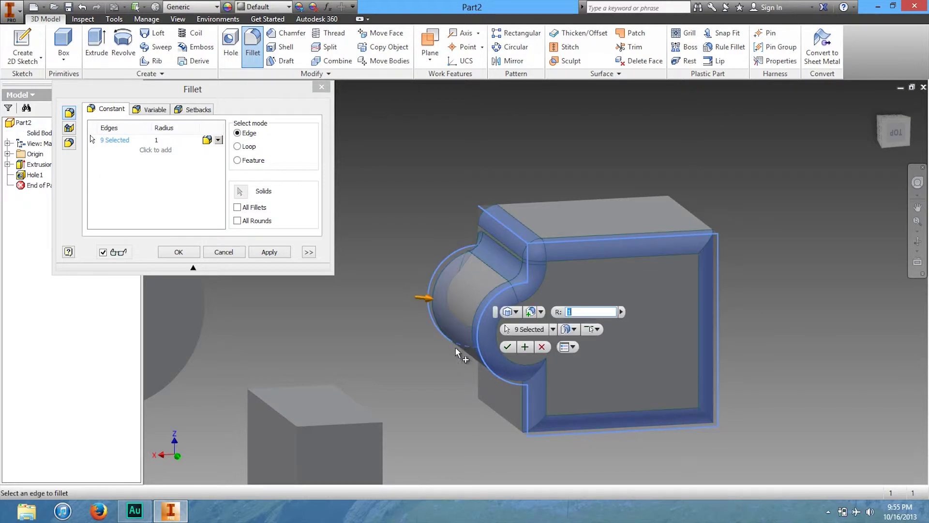
{"action": "left_click", "coordinate": [479, 383]}
{"action": "left_click", "coordinate": [494, 411]}
{"action": "left_click", "coordinate": [680, 231]}
{"action": "left_click", "coordinate": [642, 200]}
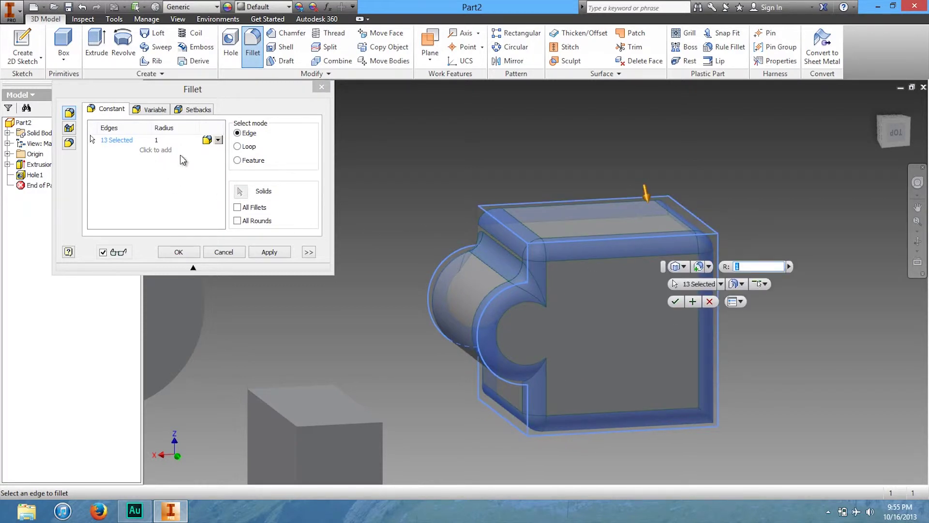
Apply the edge fillet with a 1 mm radius to the selected edges, close the command and undo the fillet
{"action": "left_click", "coordinate": [166, 140]}
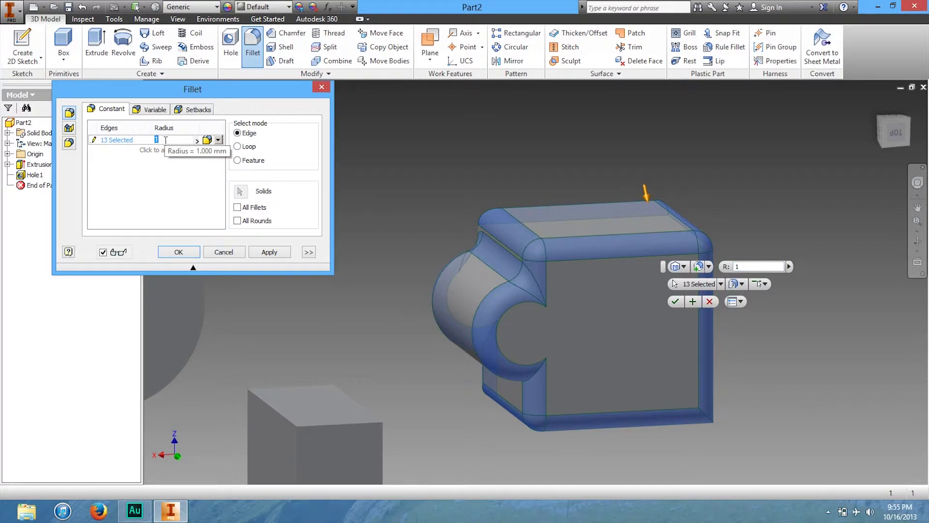
{"action": "type", "text": "2"}
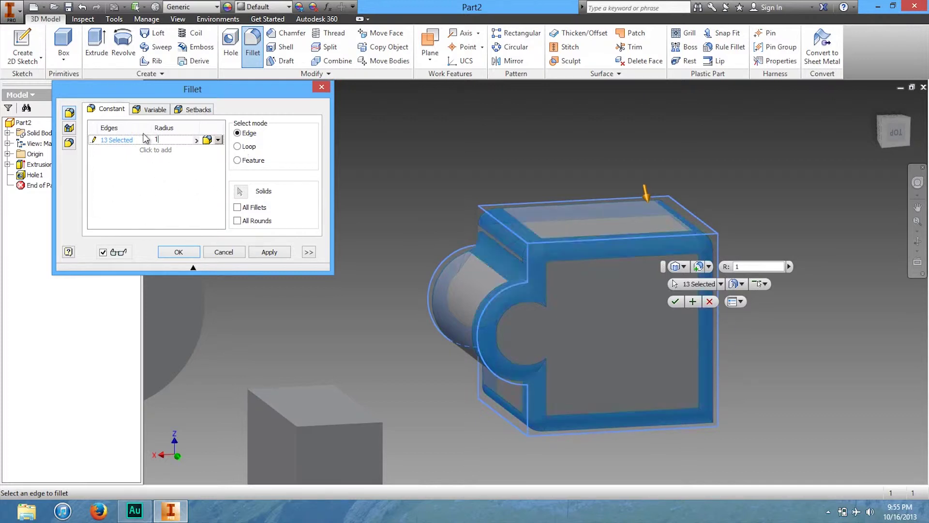
{"action": "left_click", "coordinate": [266, 251]}
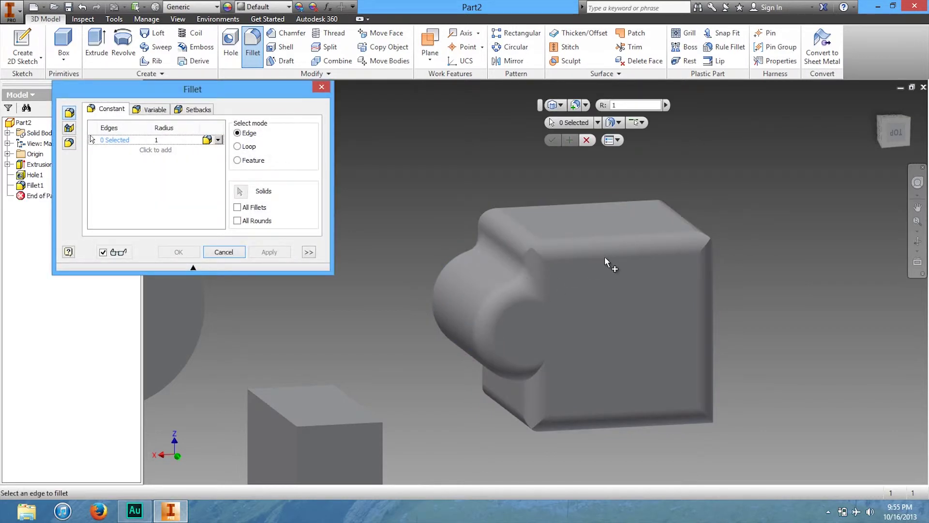
{"action": "left_click", "coordinate": [235, 254]}
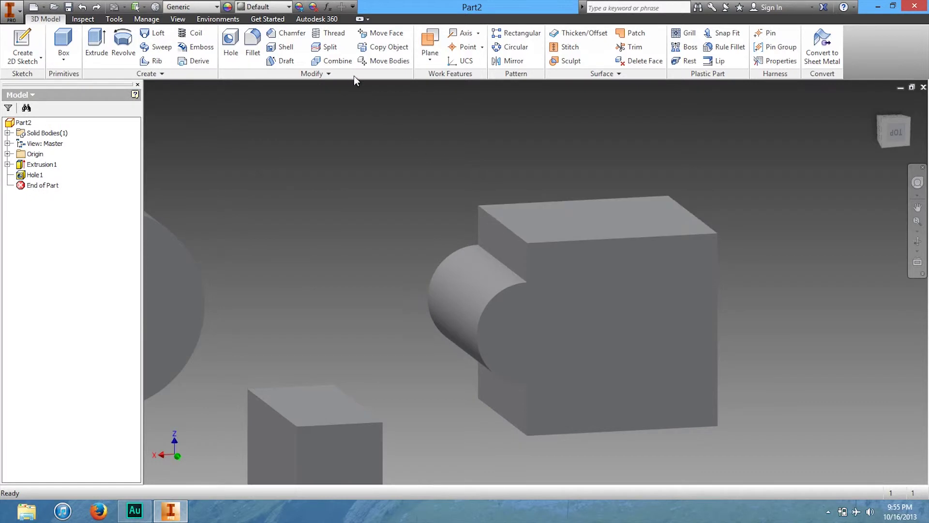
Create a 1 mm face fillet between the narrow side face above the half cylinder and the block's large profile face
{"action": "left_click", "coordinate": [253, 44]}
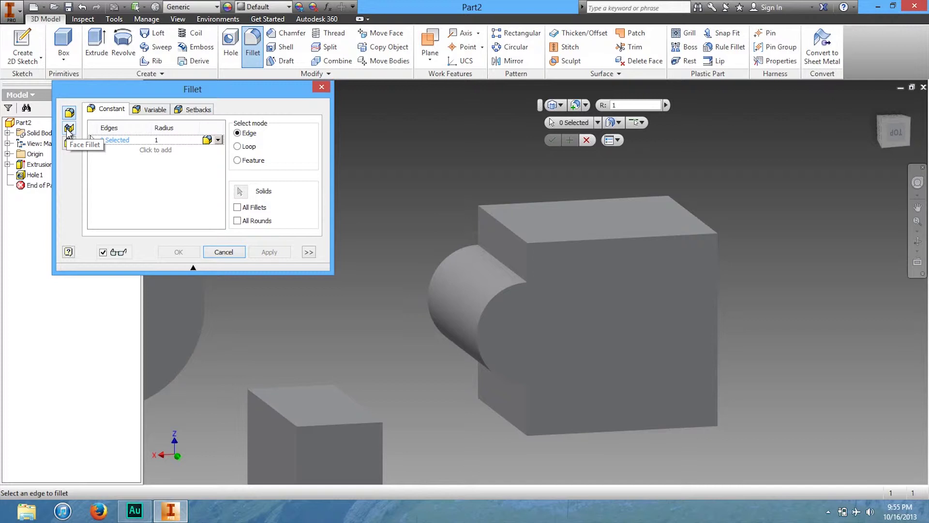
{"action": "left_click", "coordinate": [69, 128]}
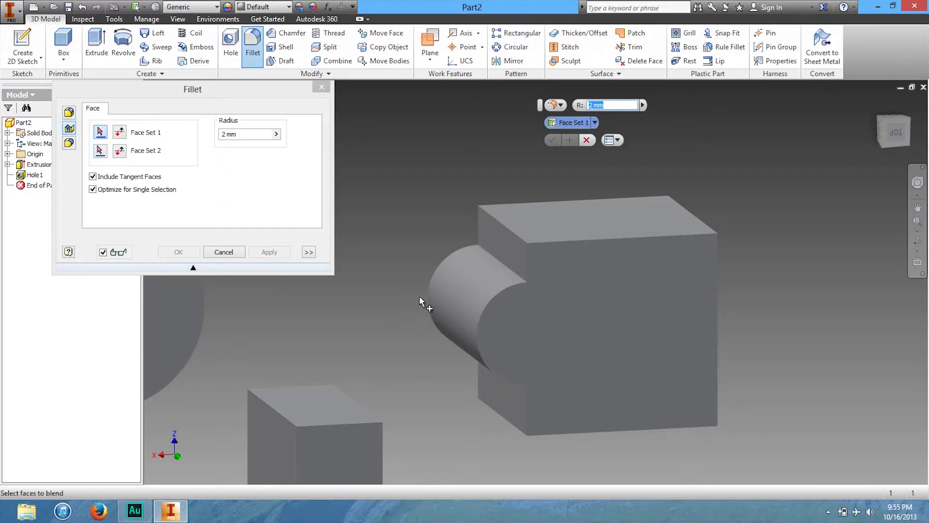
{"action": "left_click", "coordinate": [509, 262]}
{"action": "left_click", "coordinate": [612, 298]}
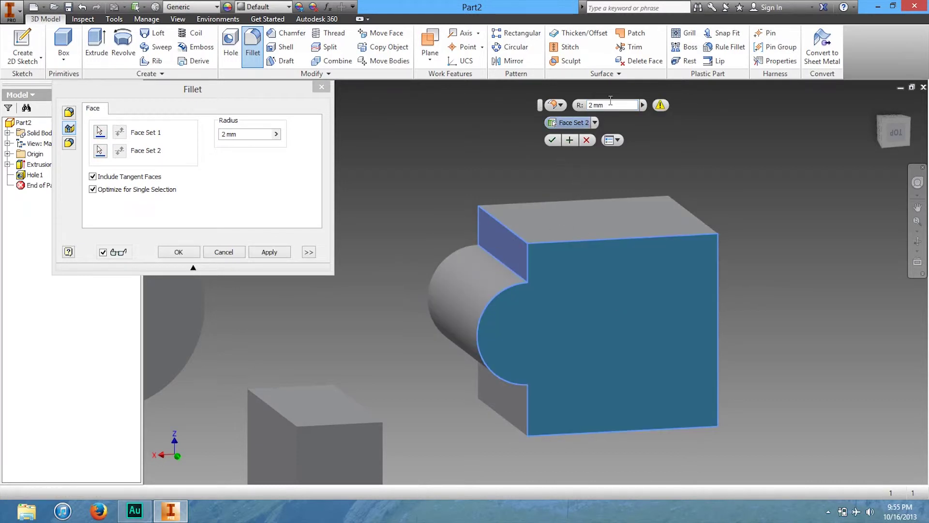
{"action": "type", "text": "1"}
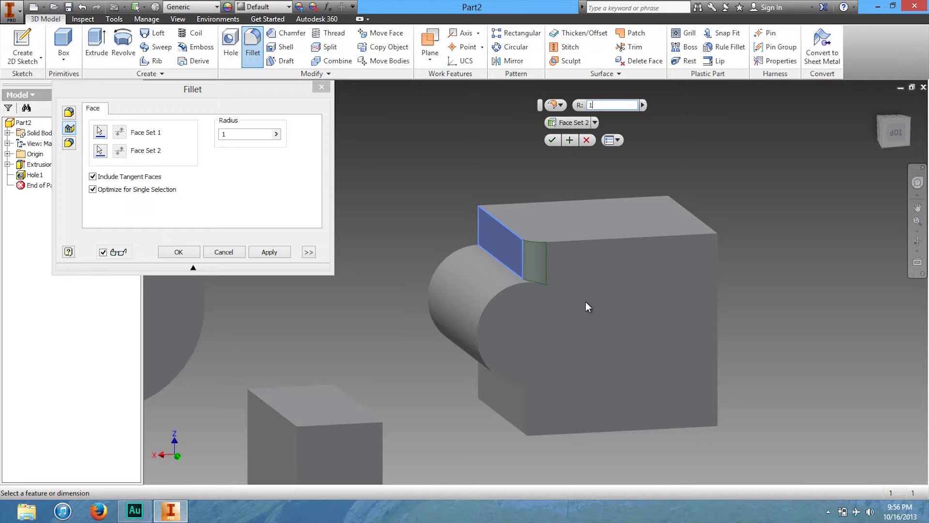
{"action": "left_click", "coordinate": [268, 252]}
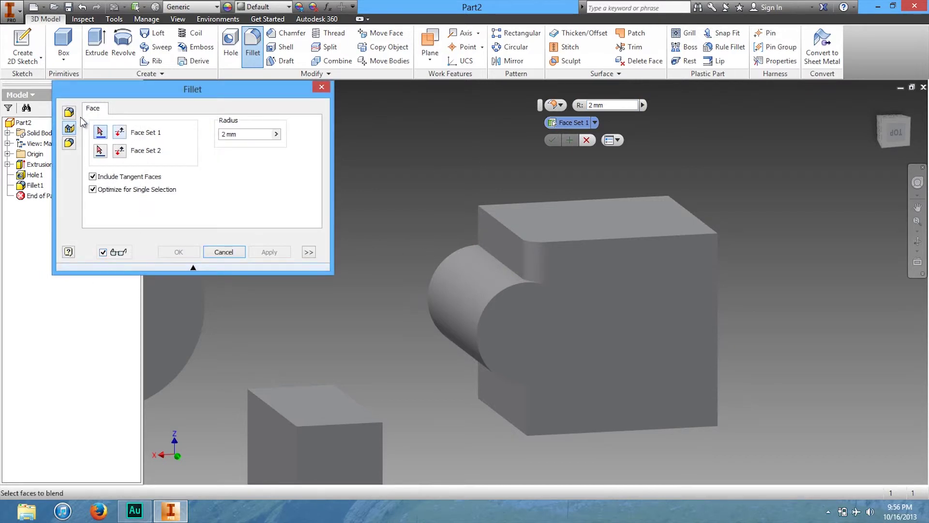
Create a full round fillet over the end of the T-shaped block's upright, using its end face as center and the adjacent faces as sides
{"action": "left_click", "coordinate": [69, 143]}
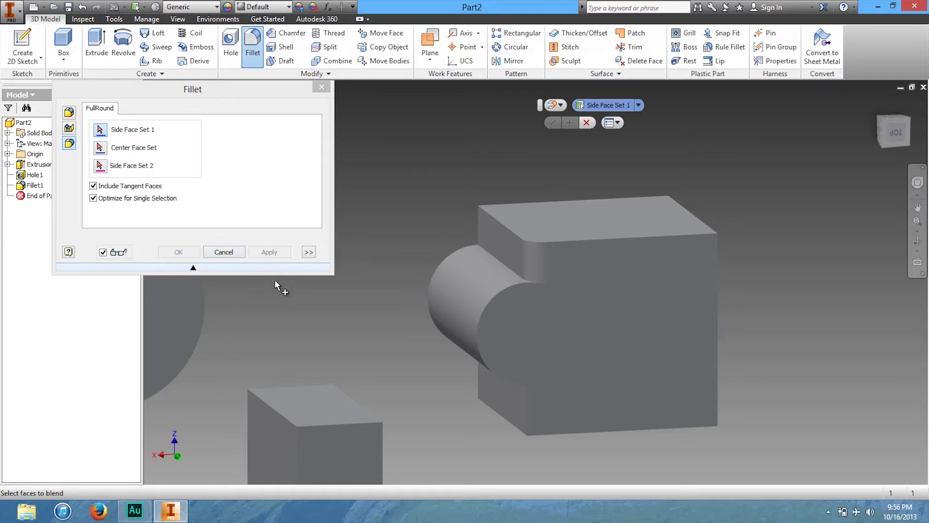
{"action": "middle_click_drag", "start_coordinate": [274, 279], "coordinate": [479, 195]}
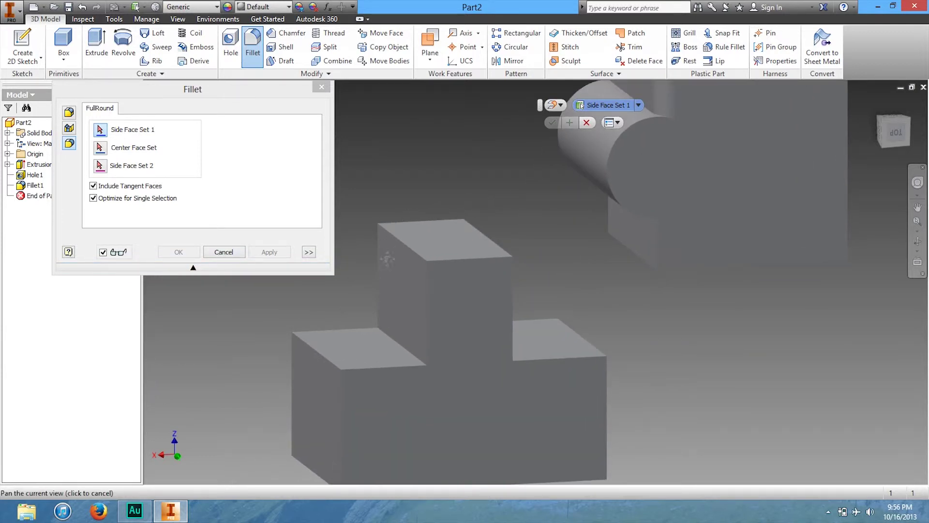
{"action": "middle_click_drag", "start_coordinate": [384, 260], "coordinate": [484, 187]}
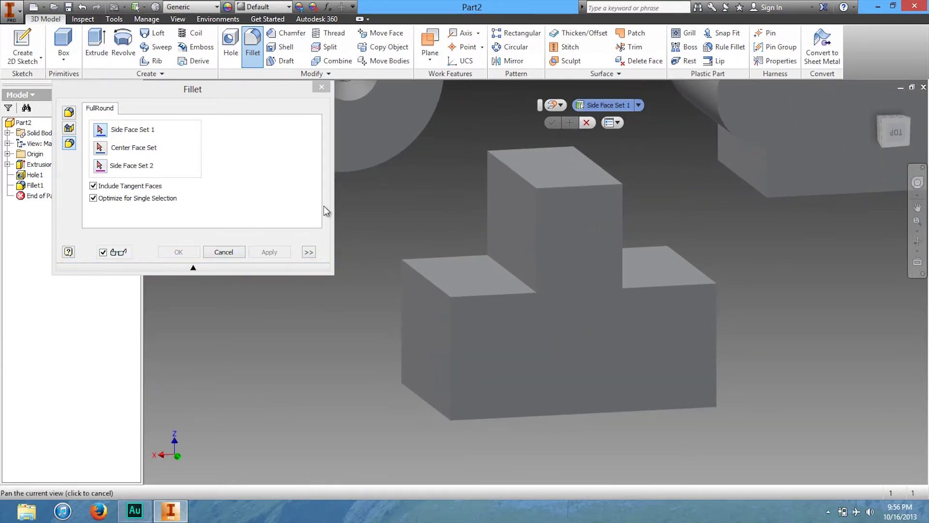
{"action": "left_click", "coordinate": [536, 234]}
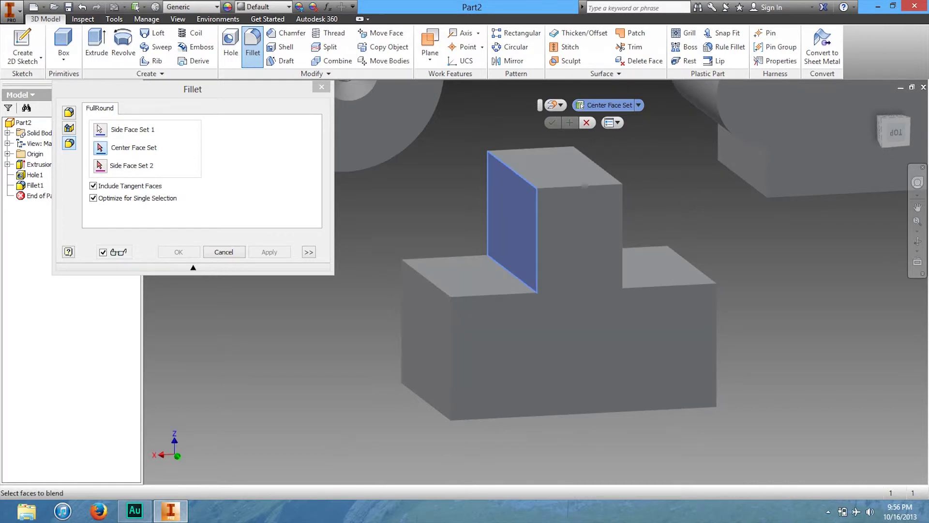
{"action": "middle_click_drag", "start_coordinate": [571, 160], "coordinate": [608, 171], "text": "shift"}
{"action": "left_click", "coordinate": [589, 207]}
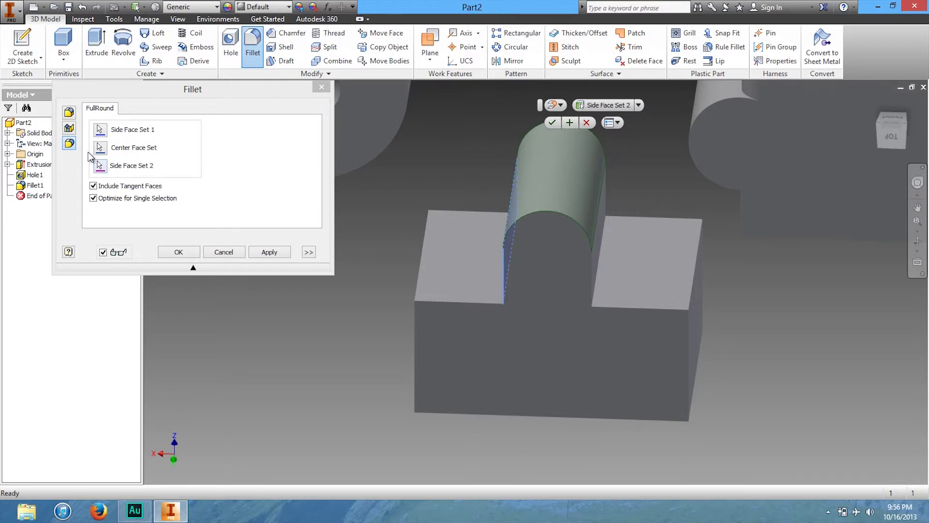
{"action": "left_click", "coordinate": [255, 254]}
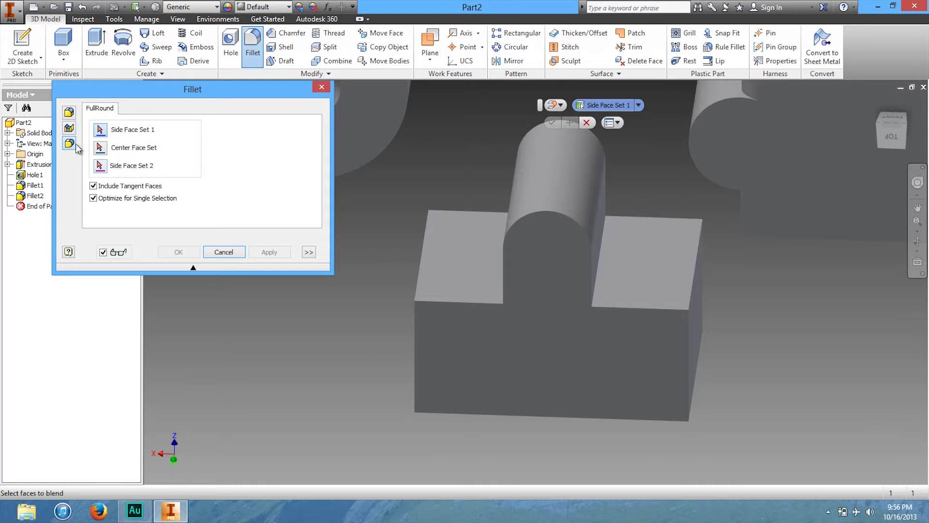
Create a variable fillet on the edge between the block's top and back faces, with radius 1 mm at the start and 4 mm at the end
{"action": "left_click", "coordinate": [69, 114]}
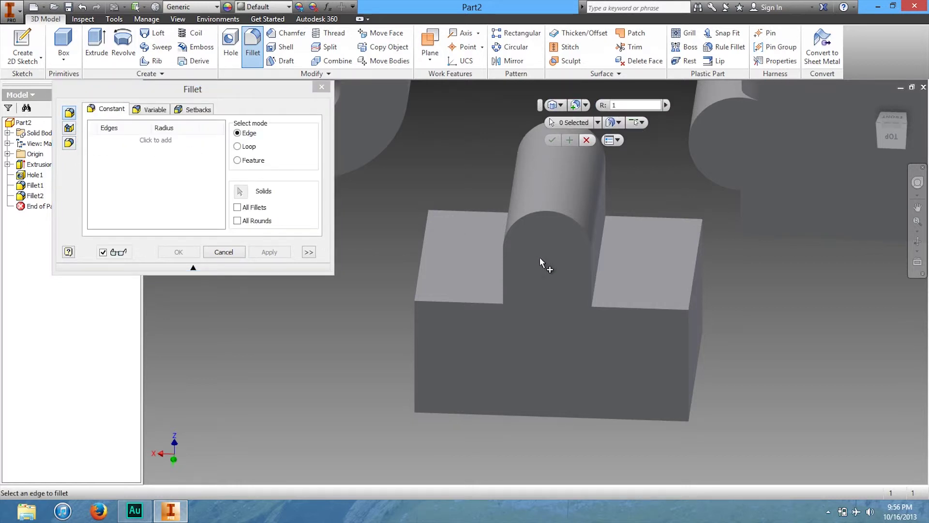
{"action": "middle_click_drag", "start_coordinate": [550, 303], "coordinate": [285, 481]}
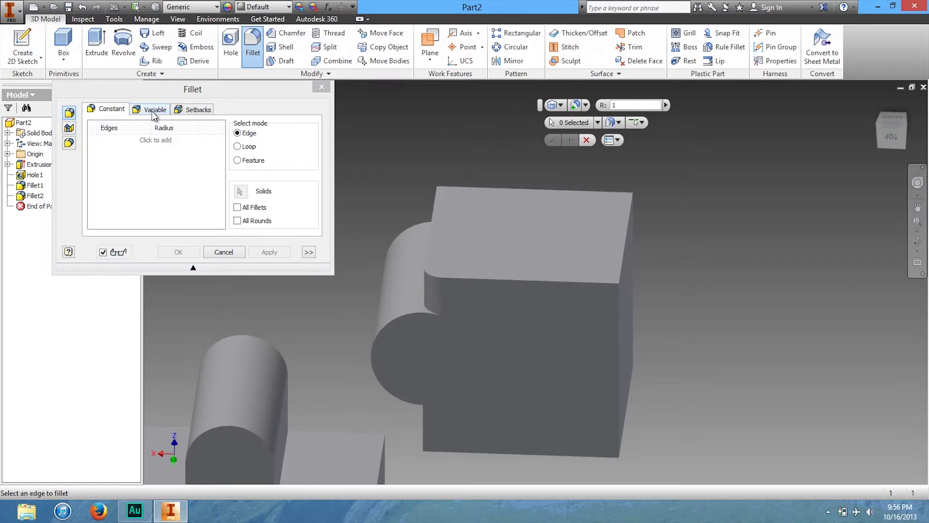
{"action": "left_click", "coordinate": [153, 110]}
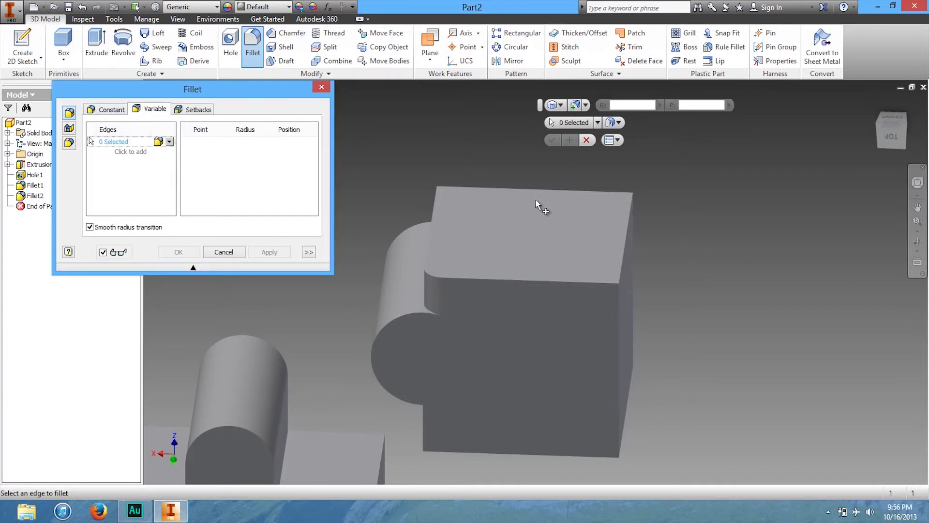
{"action": "left_click", "coordinate": [891, 129]}
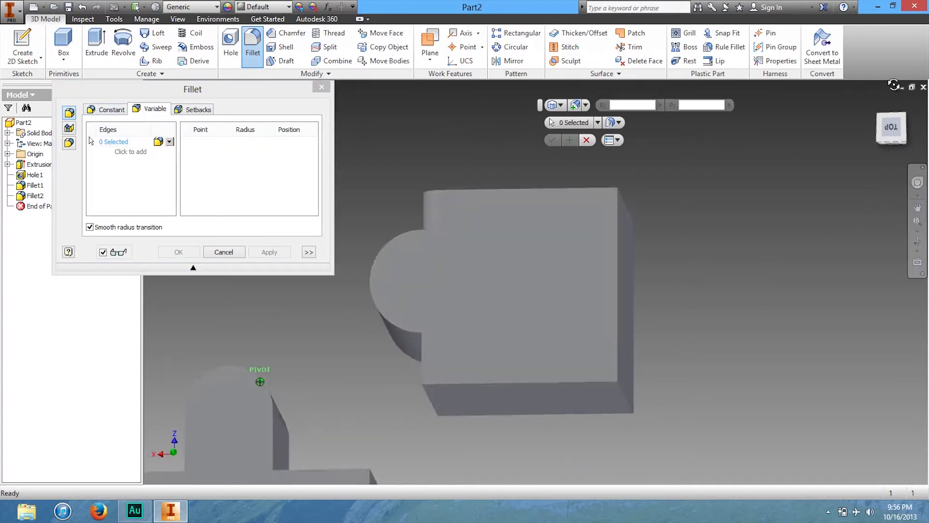
{"action": "left_click", "coordinate": [495, 308]}
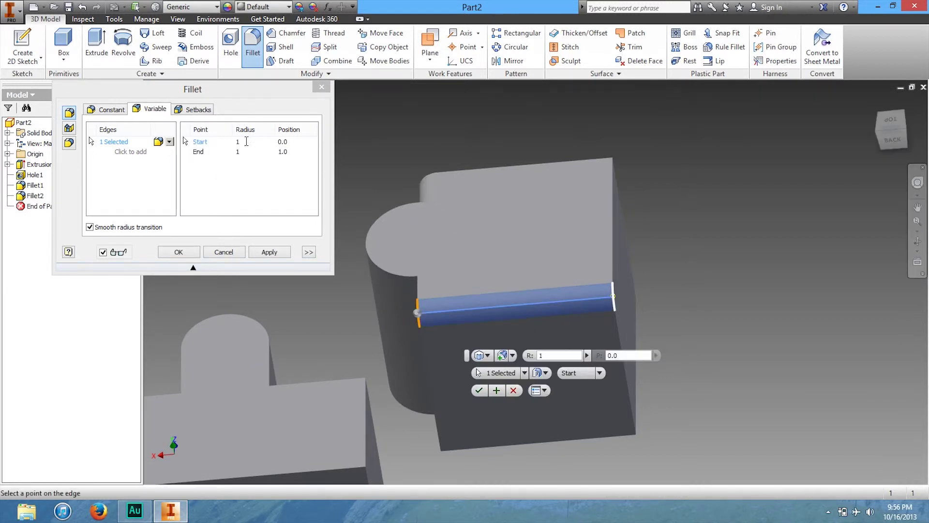
{"action": "left_click", "coordinate": [258, 152]}
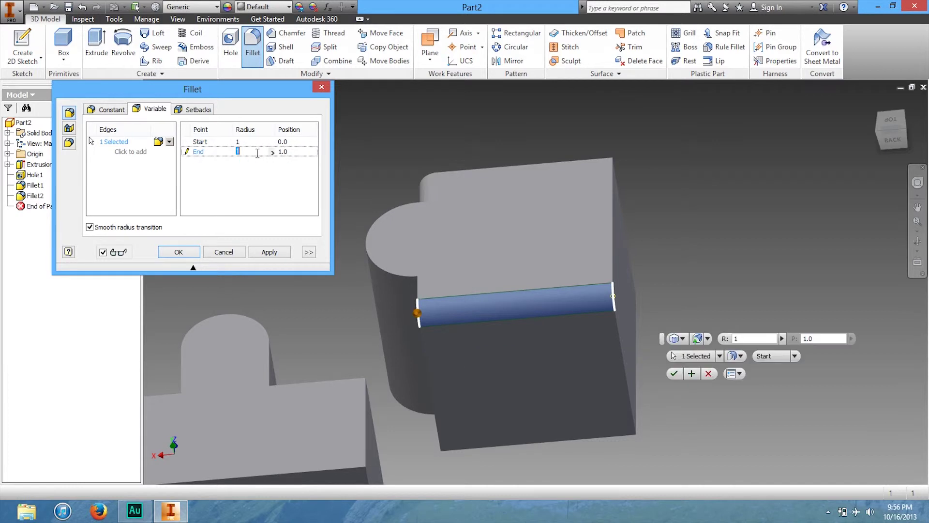
{"action": "type", "text": "4"}
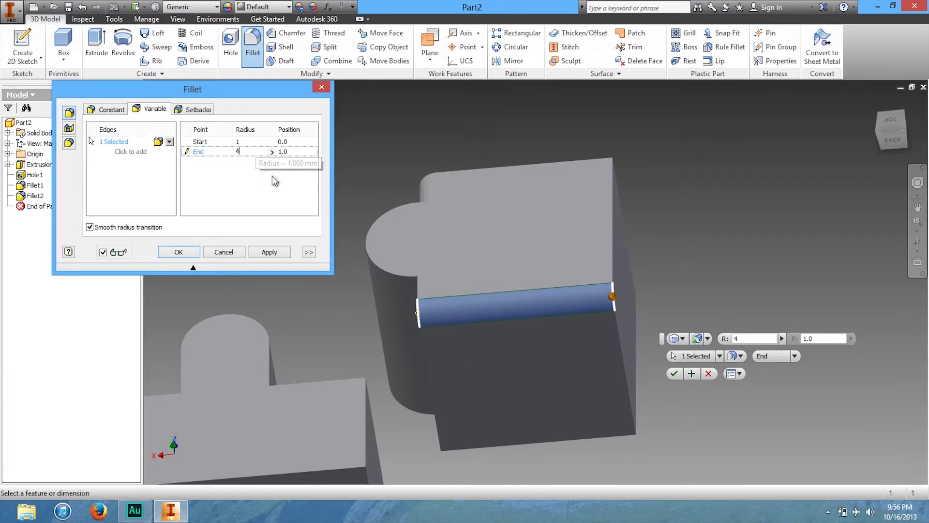
{"action": "left_click", "coordinate": [265, 252]}
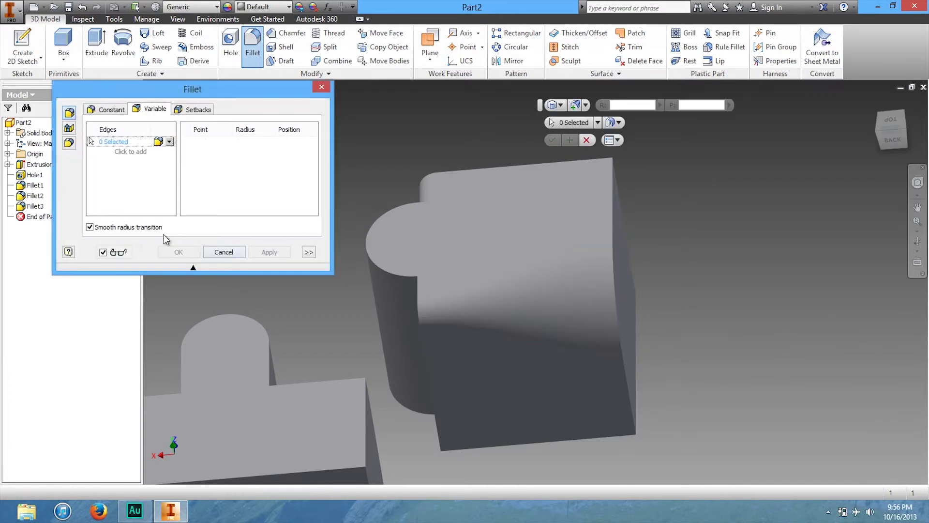
Review the edge fillet's setback, variable and constant radius options, and close the Fillet command
{"action": "left_click", "coordinate": [208, 109]}
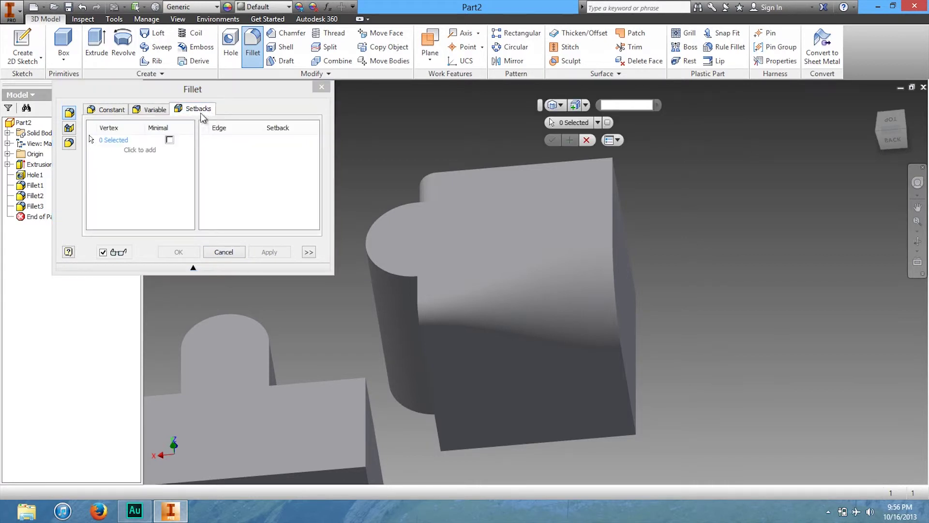
{"action": "left_click", "coordinate": [154, 110]}
{"action": "left_click", "coordinate": [121, 110]}
{"action": "left_click_drag", "start_coordinate": [221, 90], "coordinate": [269, 104]}
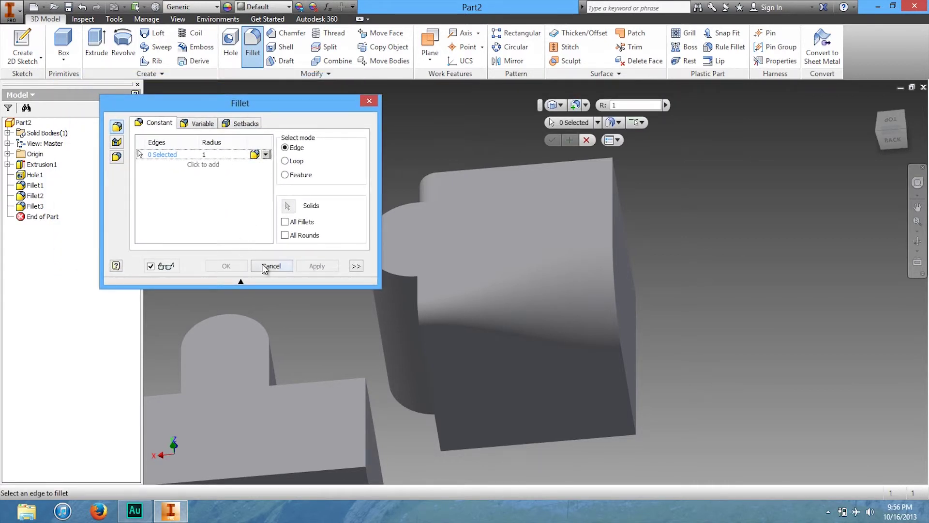
{"action": "left_click", "coordinate": [267, 267]}
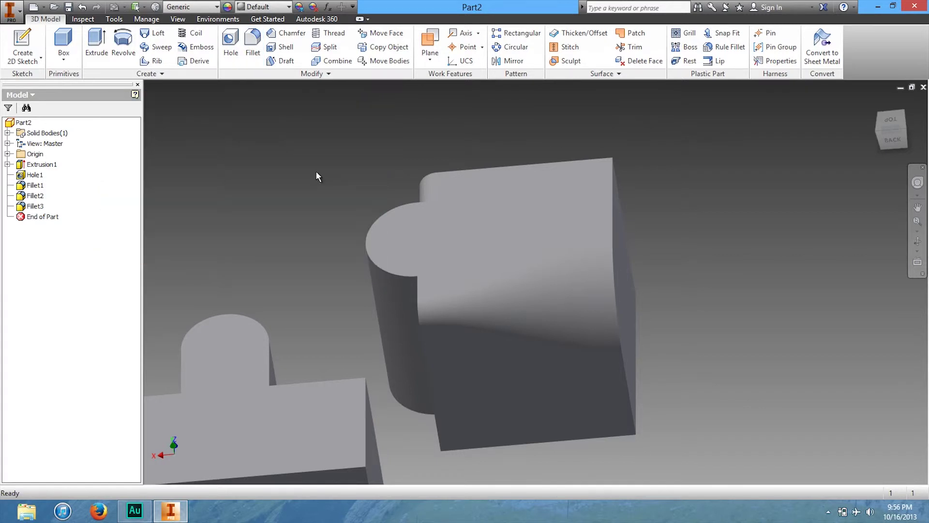
Try a 2 mm equal-distance chamfer on the edge between the block's front and bottom faces and on the half cylinder's curved rim
{"action": "mouse_move", "coordinate": [900, 124]}
{"action": "left_mouse_down"}
{"action": "mouse_move", "coordinate": [909, 245]}
{"action": "mouse_move", "coordinate": [869, 257]}
{"action": "mouse_move", "coordinate": [835, 316]}
{"action": "left_mouse_up"}
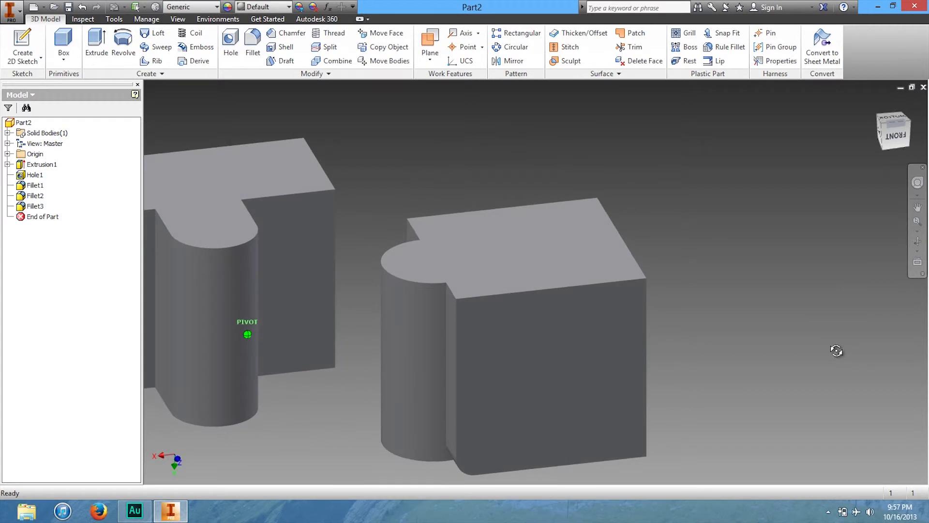
{"action": "left_click", "coordinate": [284, 35]}
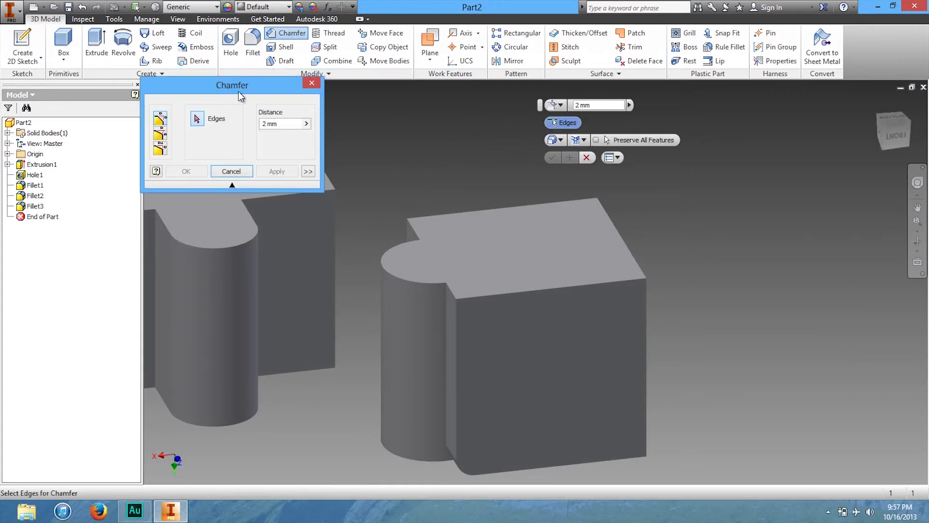
{"action": "left_click_drag", "start_coordinate": [239, 91], "coordinate": [279, 104]}
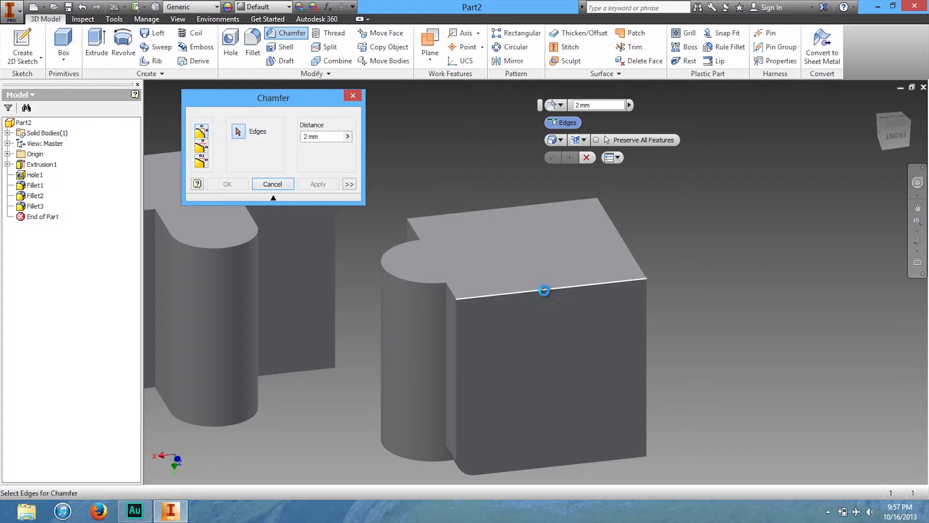
{"action": "left_click", "coordinate": [544, 290]}
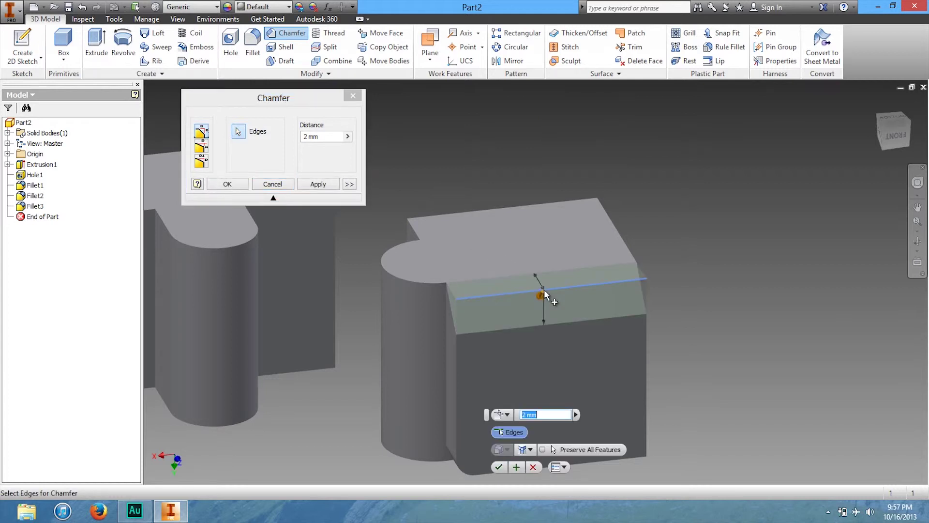
{"action": "left_click", "coordinate": [427, 282]}
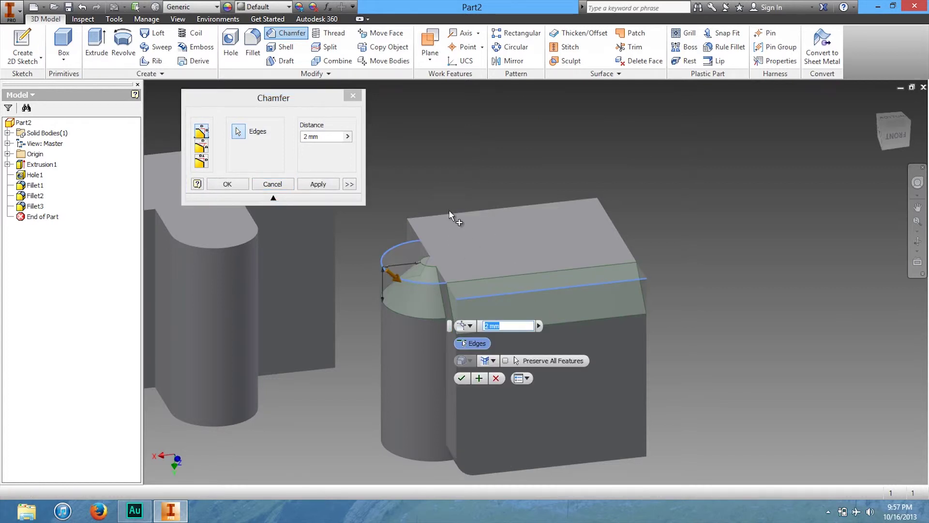
{"action": "left_click_drag", "start_coordinate": [260, 100], "coordinate": [250, 114]}
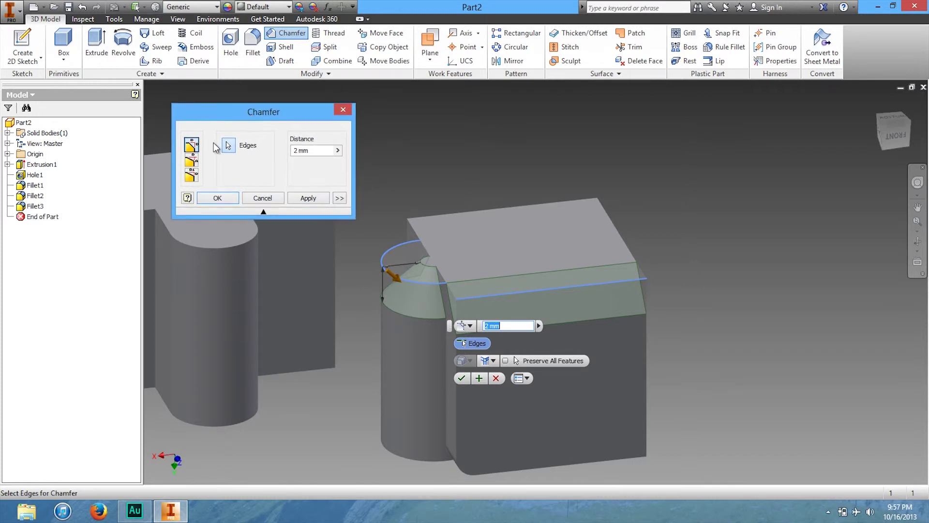
Try a distance-and-angle chamfer of 2 mm at 45 degrees from the block's front face along its edge with the bottom face
{"action": "left_click", "coordinate": [192, 164]}
{"action": "left_click", "coordinate": [532, 293]}
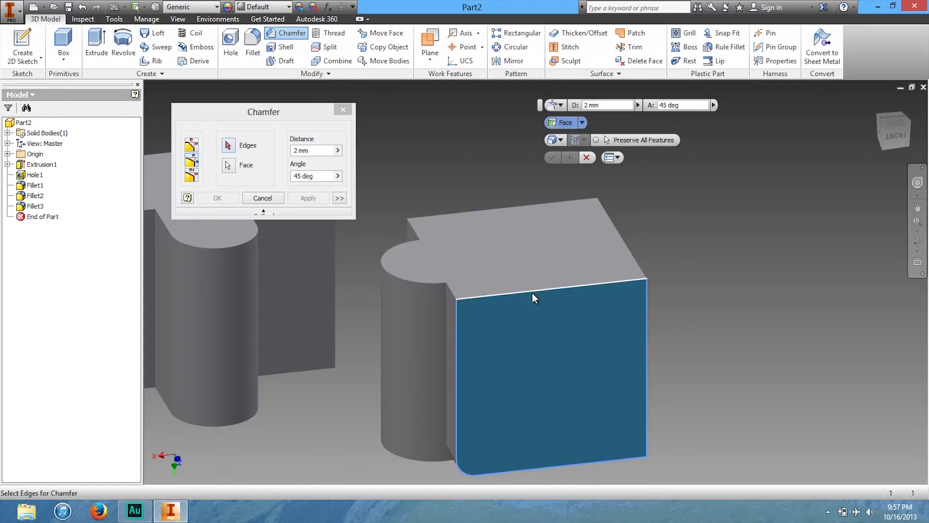
{"action": "left_click", "coordinate": [467, 299]}
{"action": "left_click", "coordinate": [465, 298]}
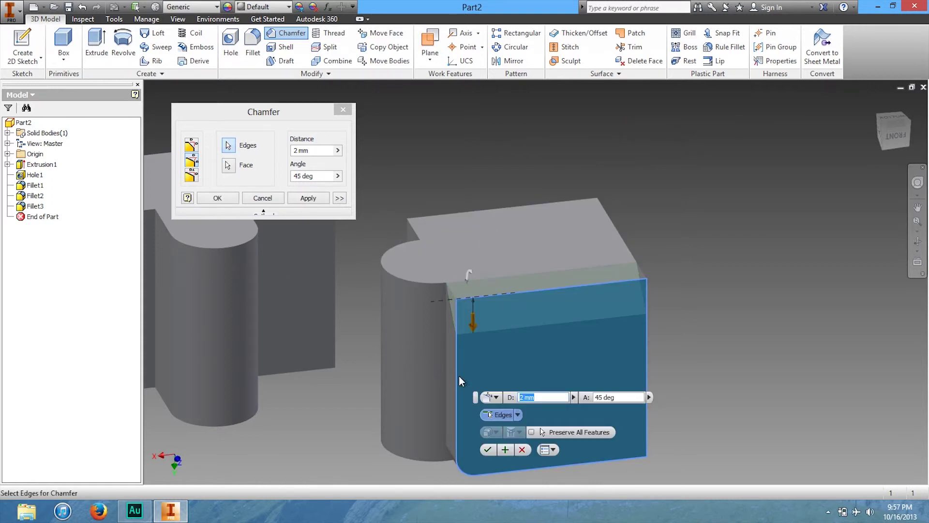
Try a two-distance chamfer on the block's front-bottom edge, with Distance1 at 2 mm and Distance2 at 5 mm and 1 mm
{"action": "left_click", "coordinate": [190, 177]}
{"action": "left_click", "coordinate": [506, 295]}
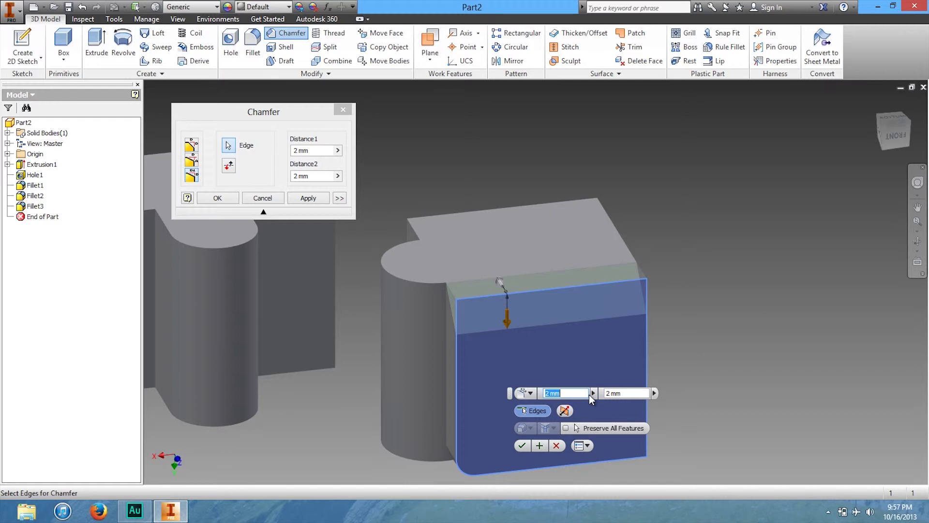
{"action": "type", "text": "2"}
{"action": "key", "text": "Tab"}
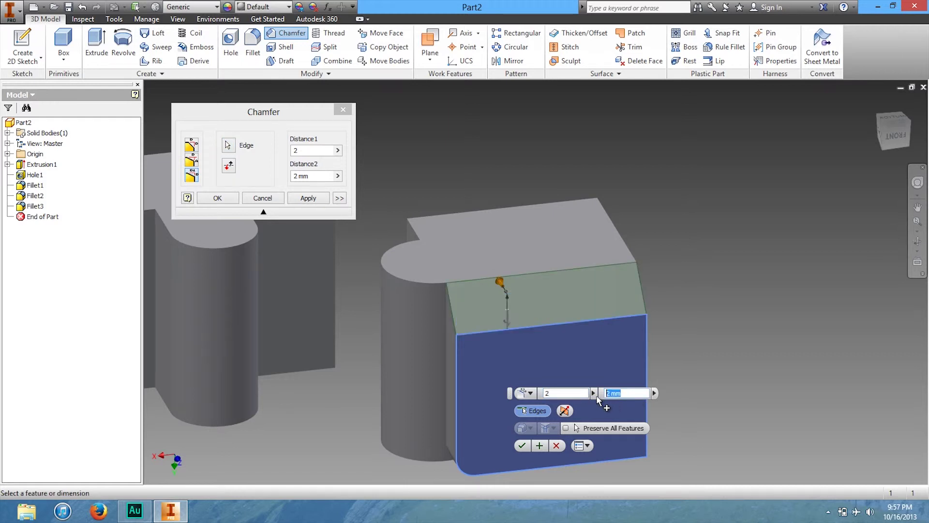
{"action": "type", "text": "5"}
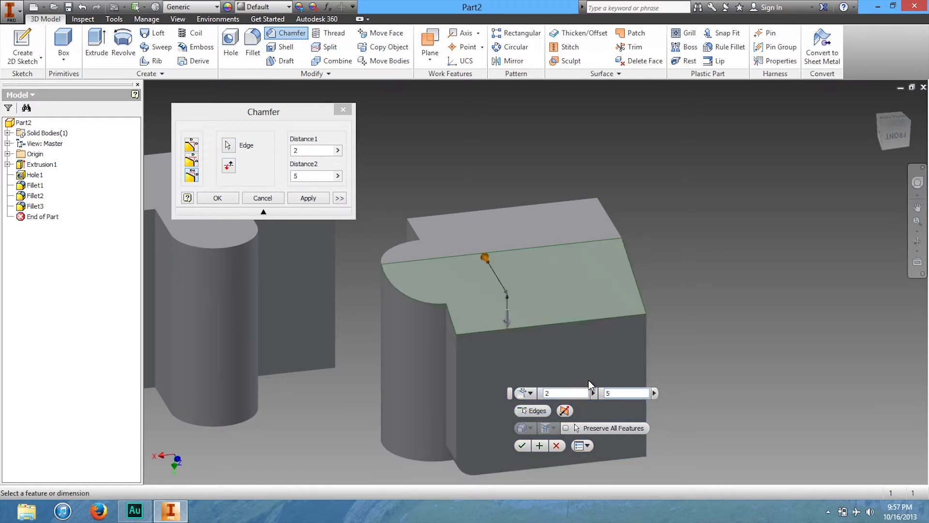
{"action": "double_click", "coordinate": [608, 392]}
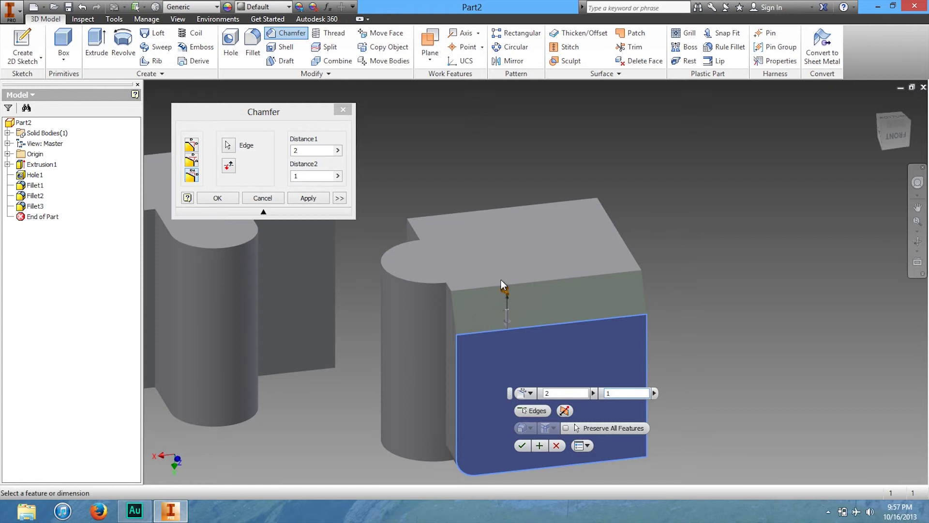
{"action": "left_click_drag", "start_coordinate": [283, 114], "coordinate": [280, 136]}
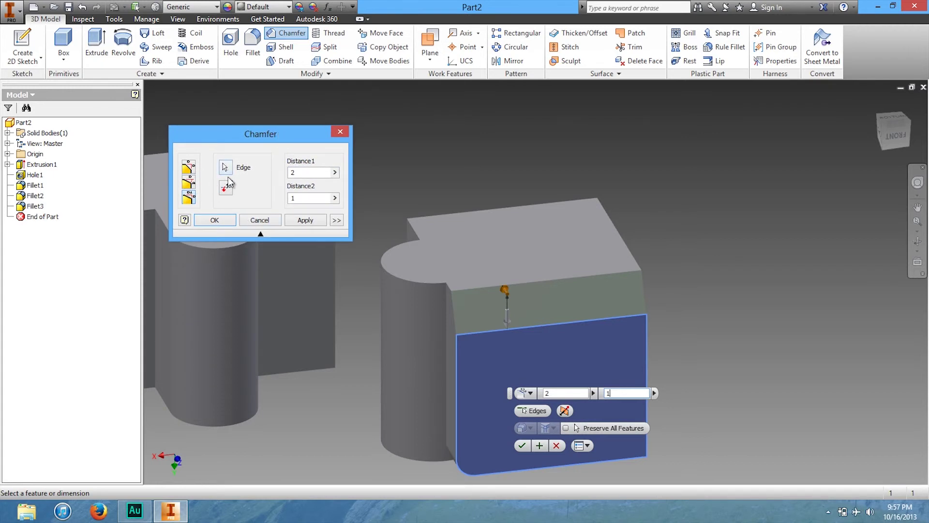
Create a 5 mm equal-distance chamfer on the edge between the block's front and bottom faces
{"action": "left_click", "coordinate": [190, 181]}
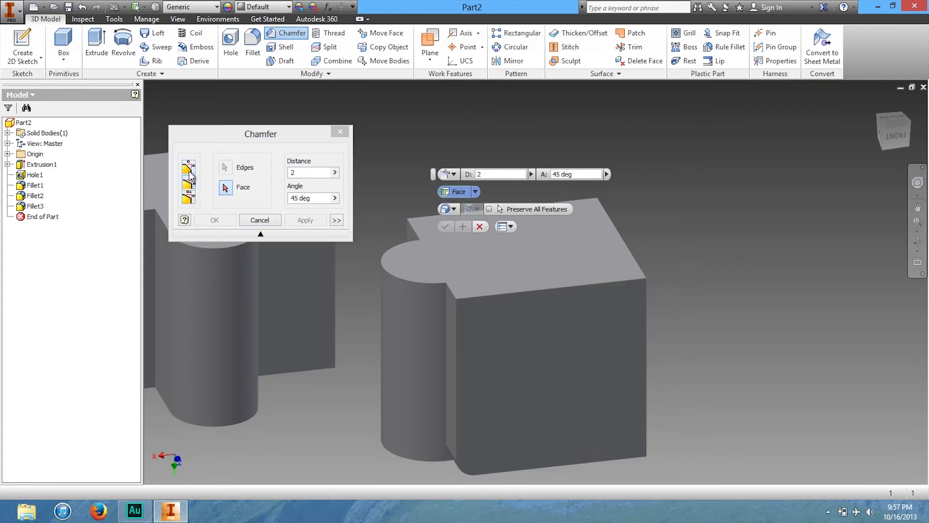
{"action": "left_click", "coordinate": [188, 168]}
{"action": "left_click", "coordinate": [556, 290]}
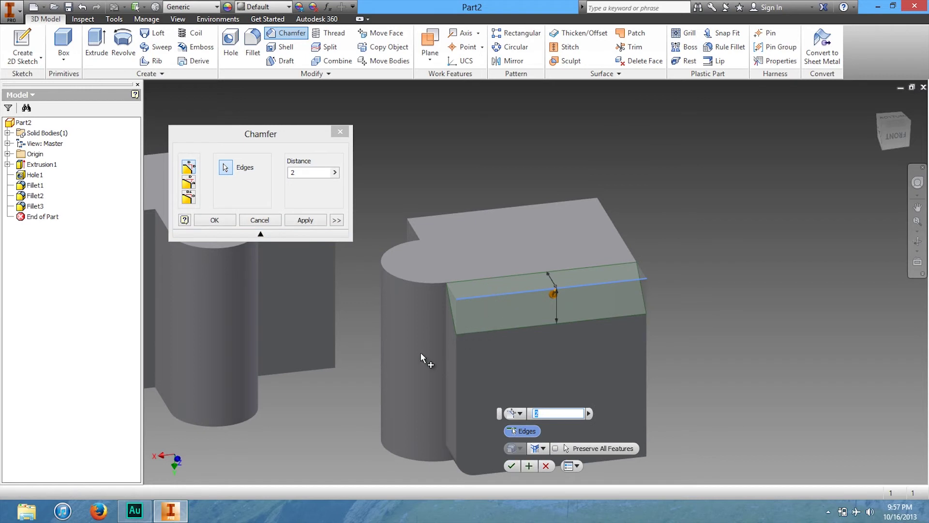
{"action": "left_click", "coordinate": [302, 183]}
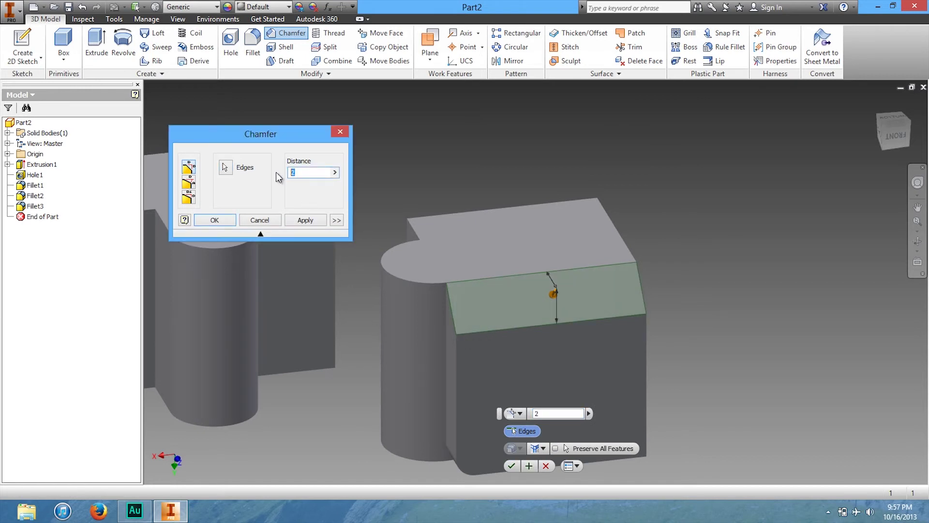
{"action": "type", "text": "5"}
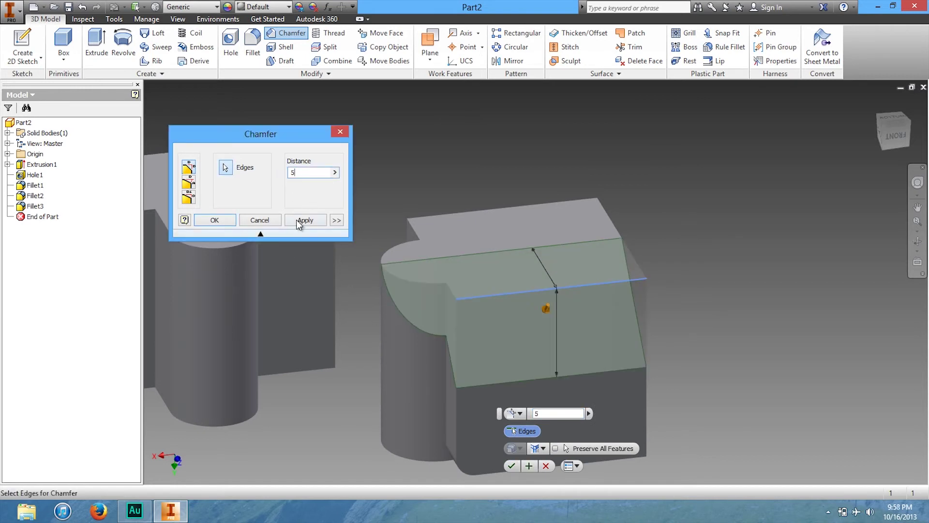
{"action": "left_click", "coordinate": [302, 221]}
Create a distance-and-angle chamfer from the block's front face along its edge with the 5 mm chamfer, using distance 6 mm and angle 1 degree
{"action": "left_click", "coordinate": [189, 183]}
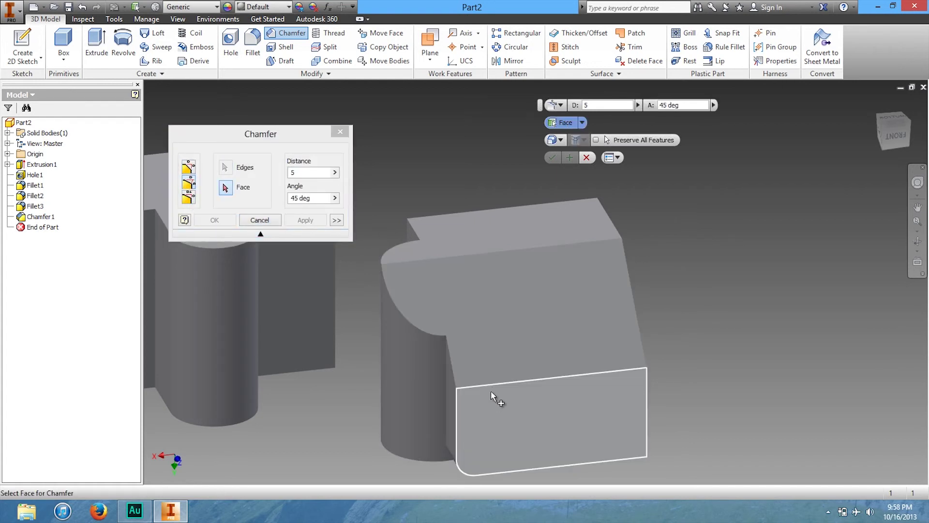
{"action": "left_click", "coordinate": [495, 396]}
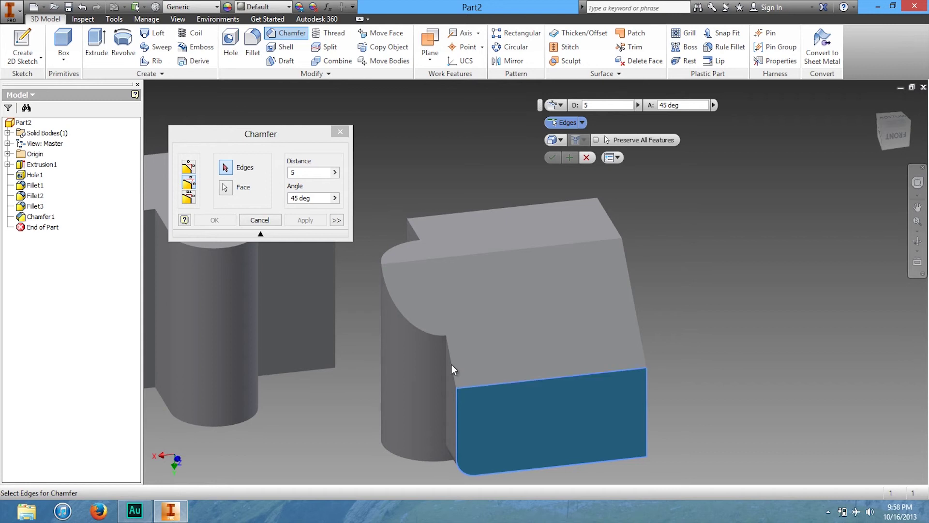
{"action": "left_click", "coordinate": [488, 387]}
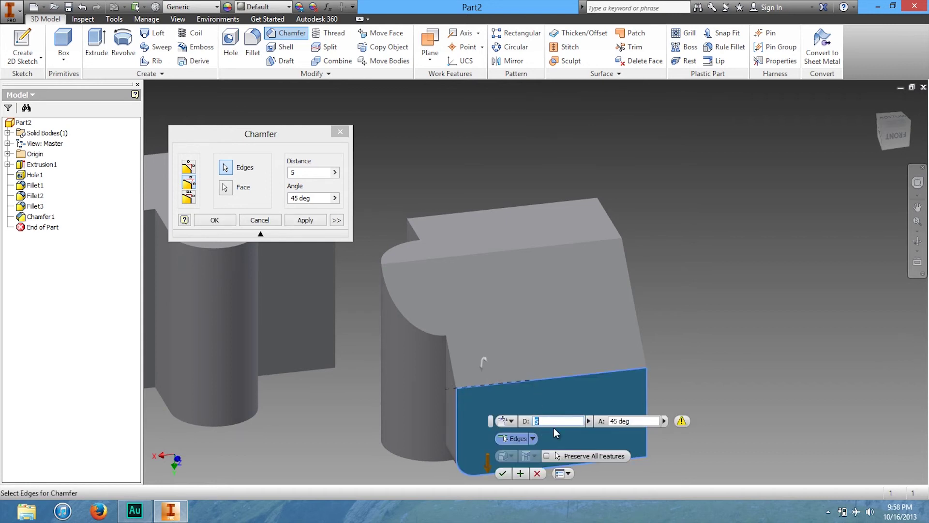
{"action": "key", "text": "Tab"}
{"action": "type", "text": "1"}
{"action": "key", "text": "Tab"}
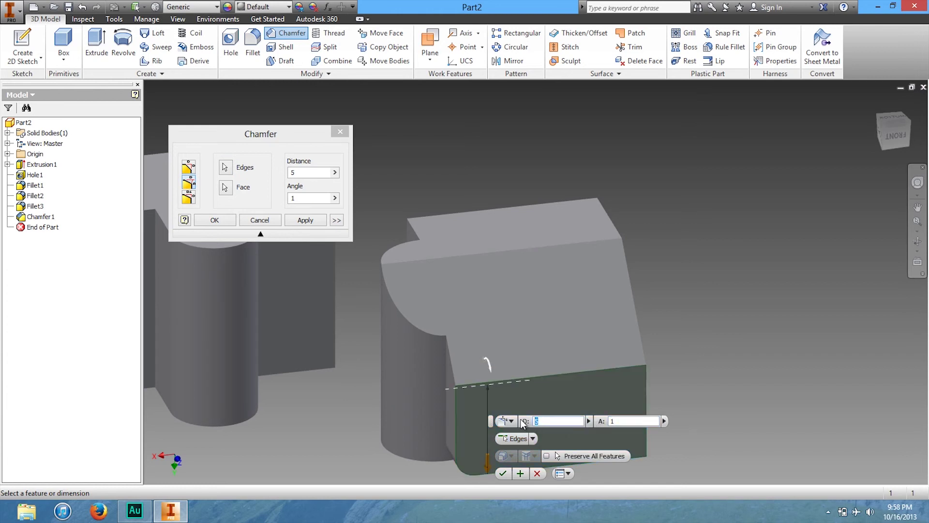
{"action": "type", "text": "6"}
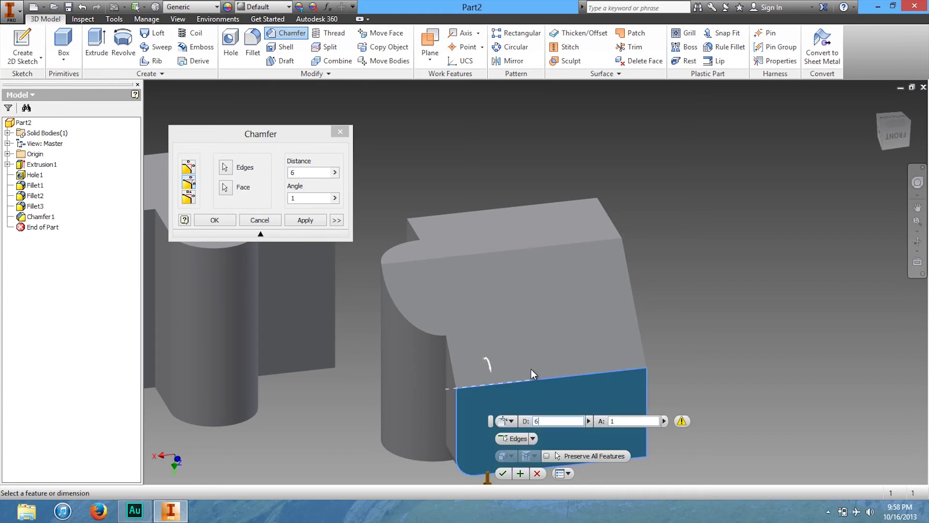
{"action": "key", "text": "Return"}
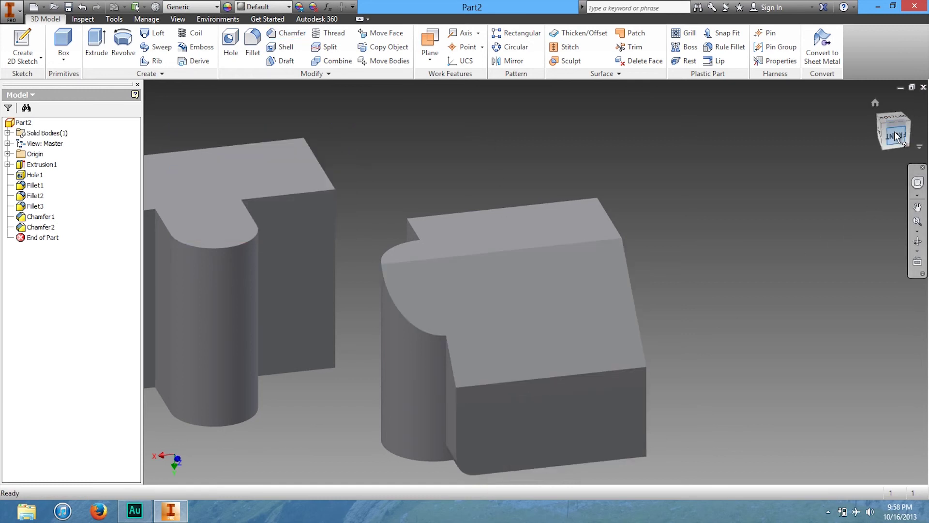
{"action": "mouse_move", "coordinate": [774, 130]}
{"action": "middle_mouse_down", "text": "shift"}
{"action": "mouse_move", "coordinate": [737, 132]}
{"action": "mouse_move", "coordinate": [715, 152]}
{"action": "mouse_move", "coordinate": [791, 133]}
{"action": "mouse_move", "coordinate": [372, 152]}
{"action": "middle_mouse_up", "text": "shift"}
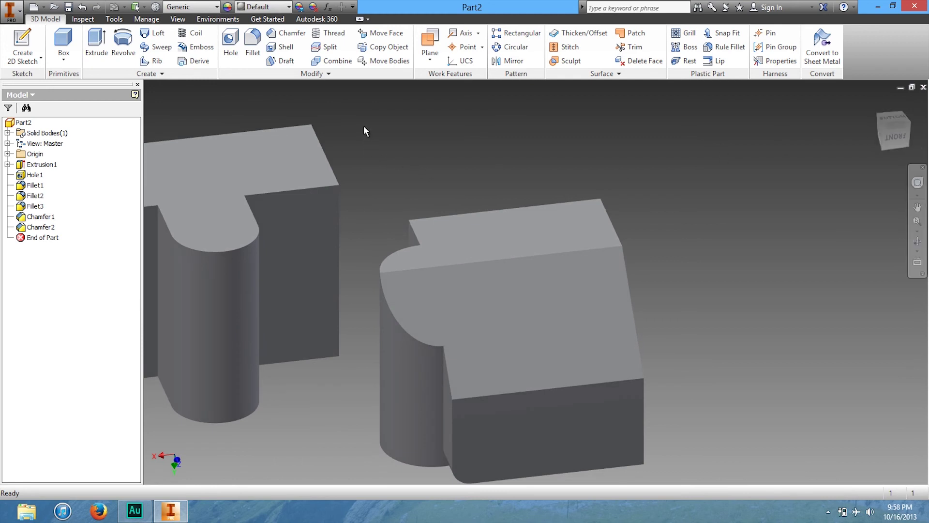